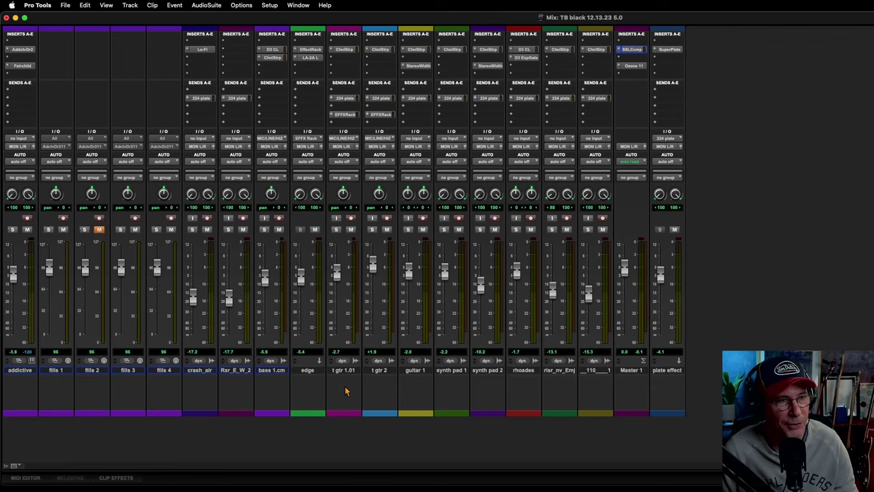
# Open the Addictive Drums 2 instrument on the addictive track, audition its snare and kick, and close it.
pyautogui.click(20, 49)
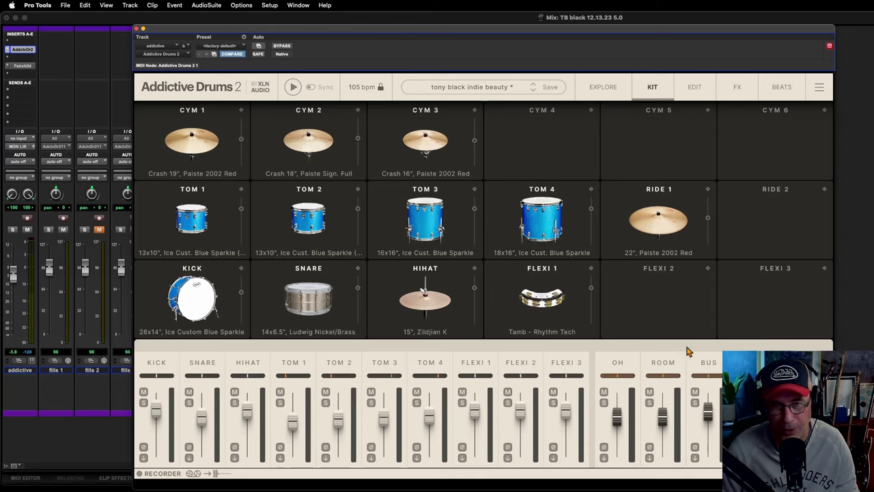
pyautogui.click(307, 305)
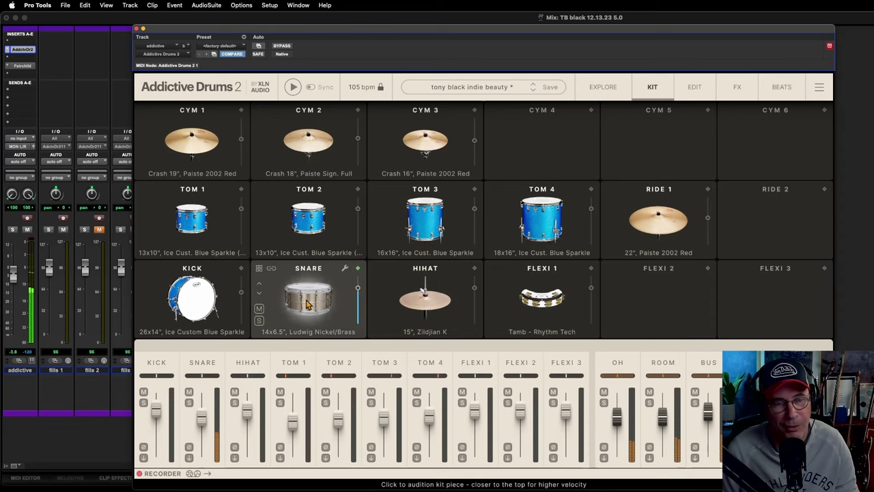
pyautogui.click(311, 306)
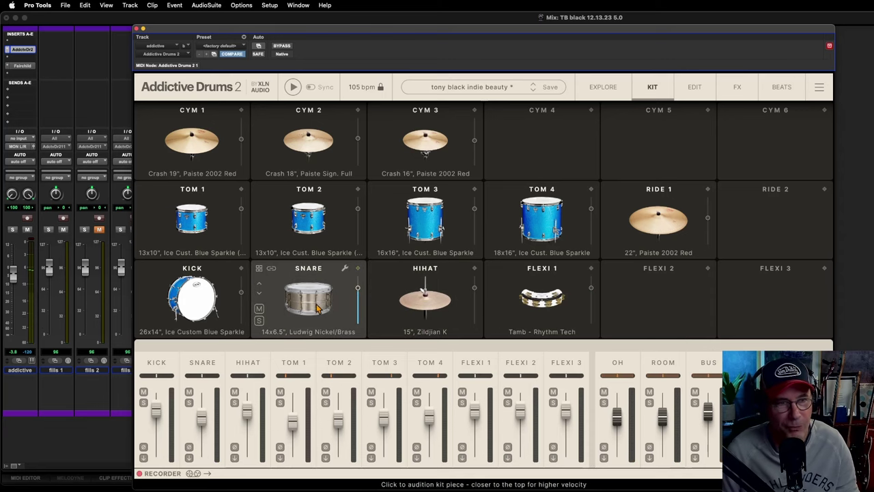
pyautogui.click(184, 304)
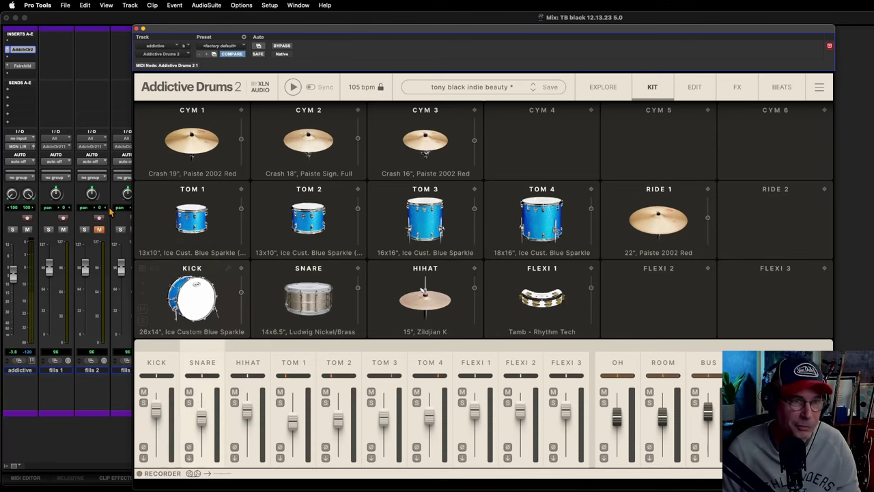
pyautogui.click(137, 28)
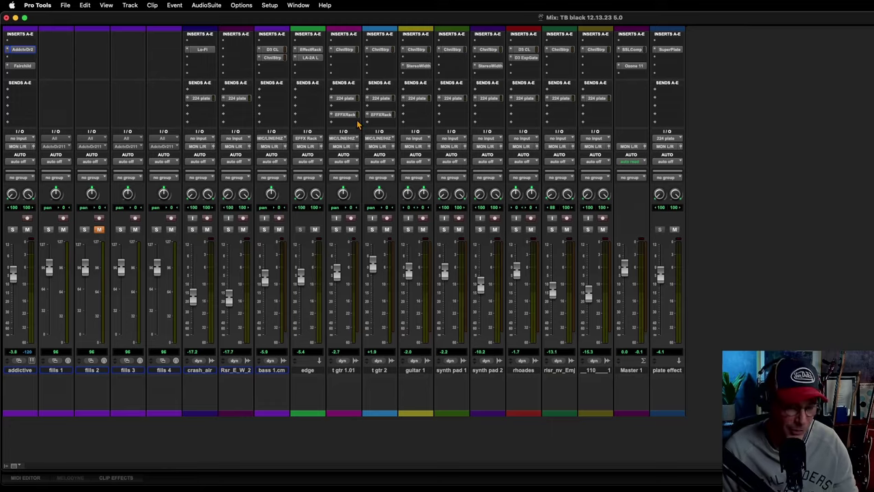
# In the Edit window, solo the addictive track and play a short passage starting at bar 9.
pyautogui.press('super+equal')
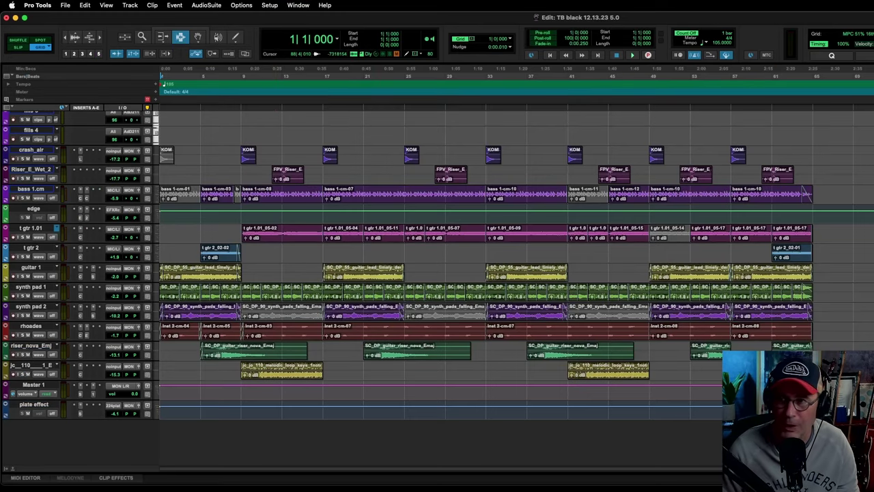
pyautogui.scroll(3, 457, 200)
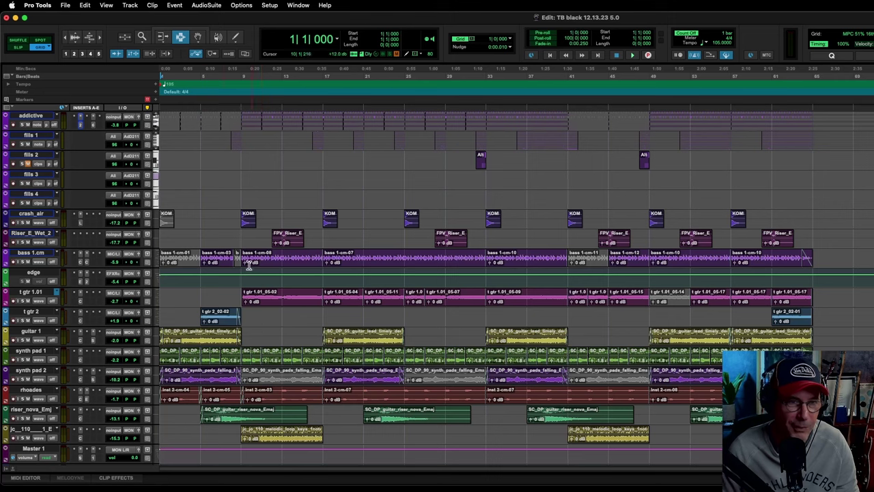
pyautogui.click(24, 126)
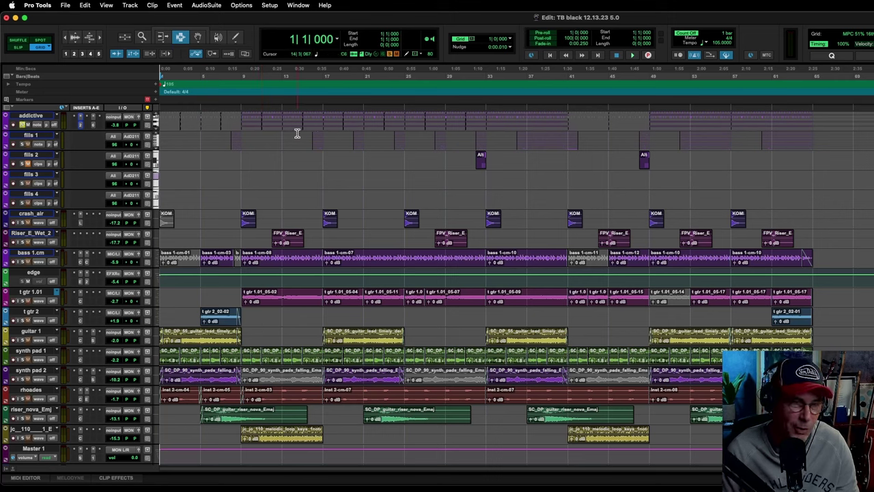
pyautogui.click(243, 123)
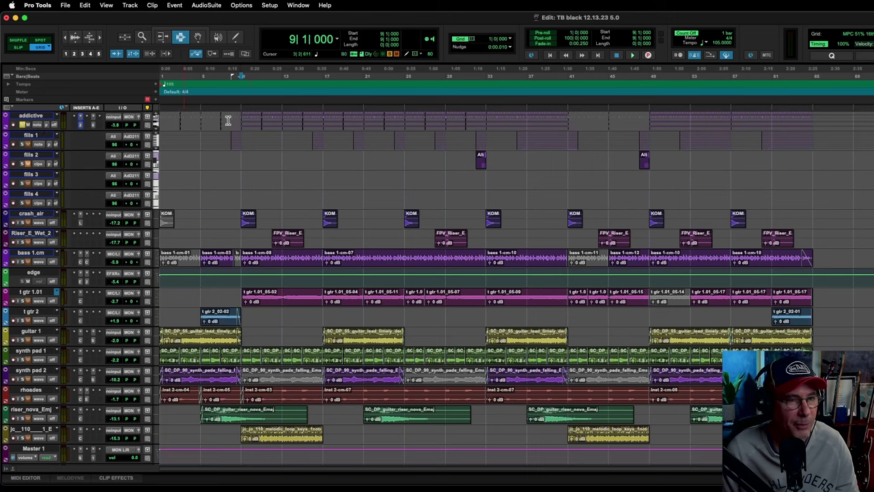
pyautogui.press('space')
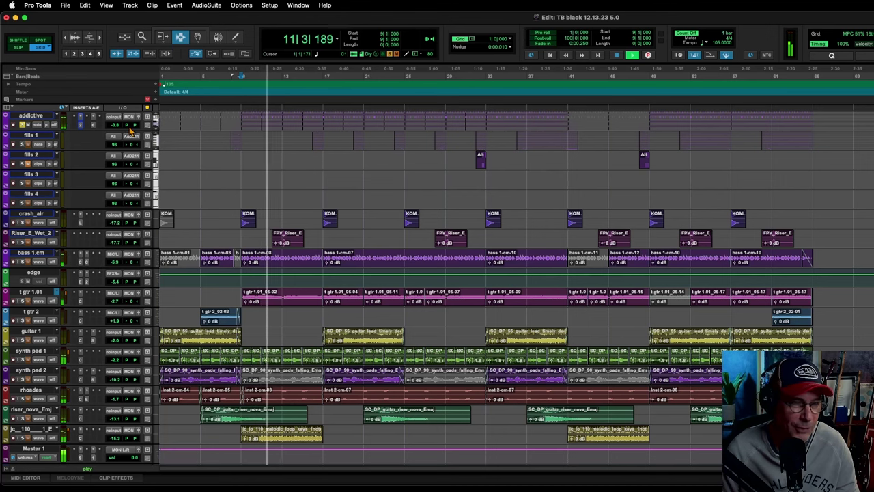
pyautogui.press('space')
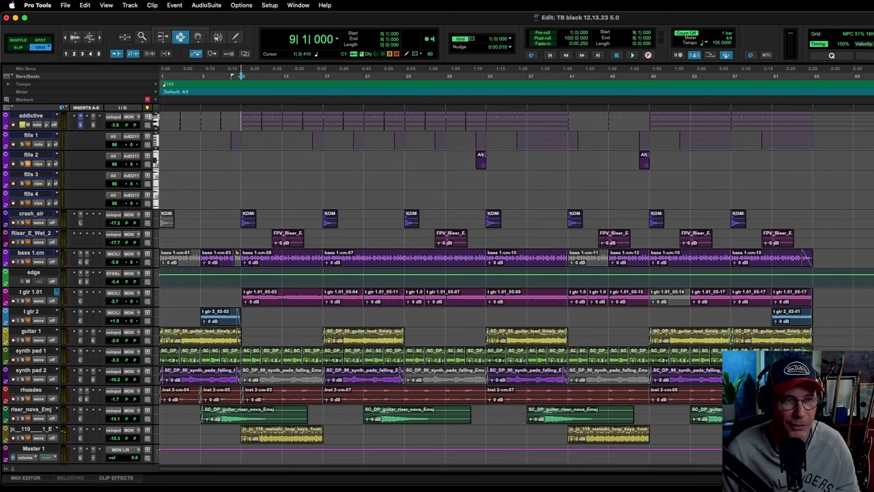
# Enlarge the addictive track's height and zoom in on its MIDI notes from bar 9.
pyautogui.click(155, 123)
pyautogui.click(198, 146)
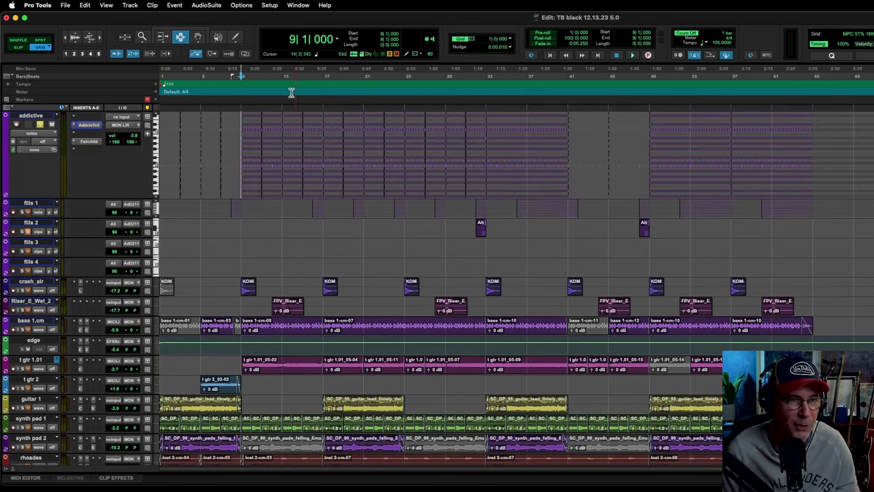
pyautogui.click(143, 38)
pyautogui.moveTo(313, 169); pyautogui.dragTo(233, 184)
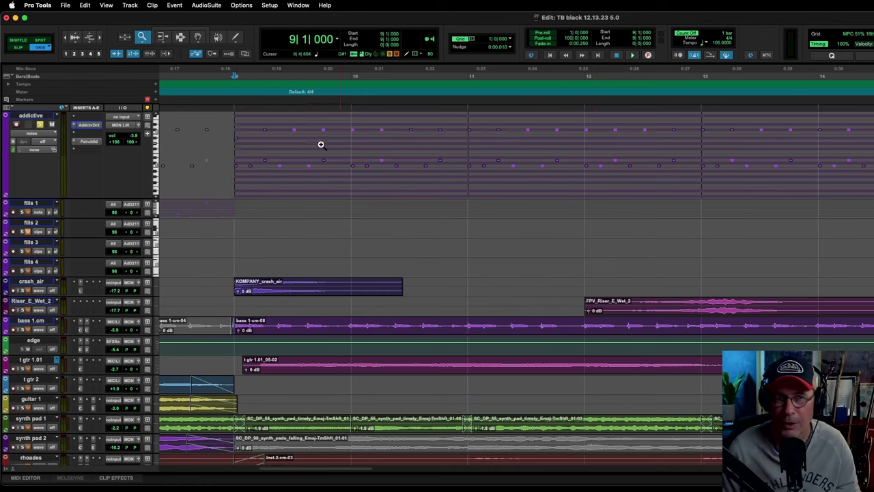
# Audition the addictive track's kick, snare, hi-hat and crash note rows one by one, and play the groove from bar 9.
pyautogui.click(156, 166)
pyautogui.click(155, 166)
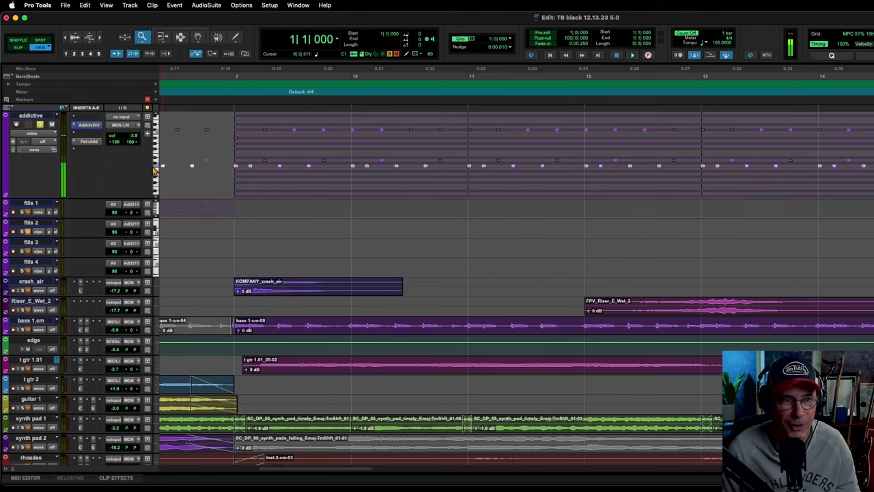
pyautogui.click(155, 160)
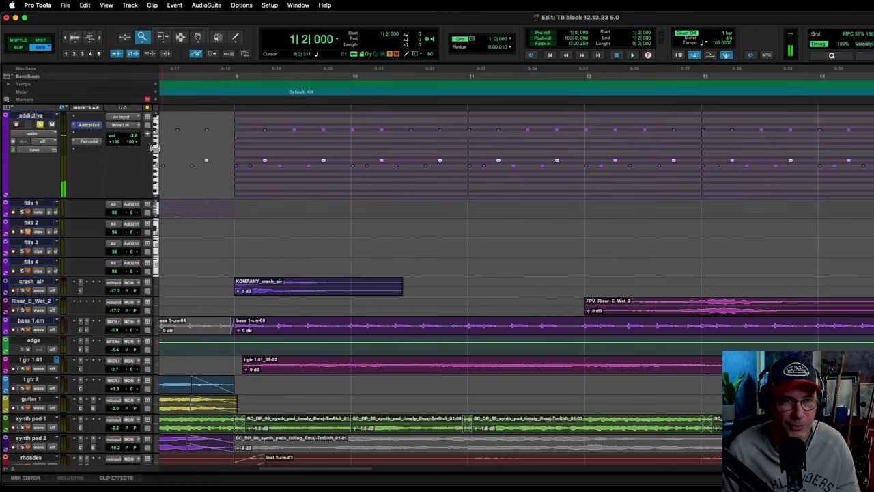
pyautogui.click(154, 130)
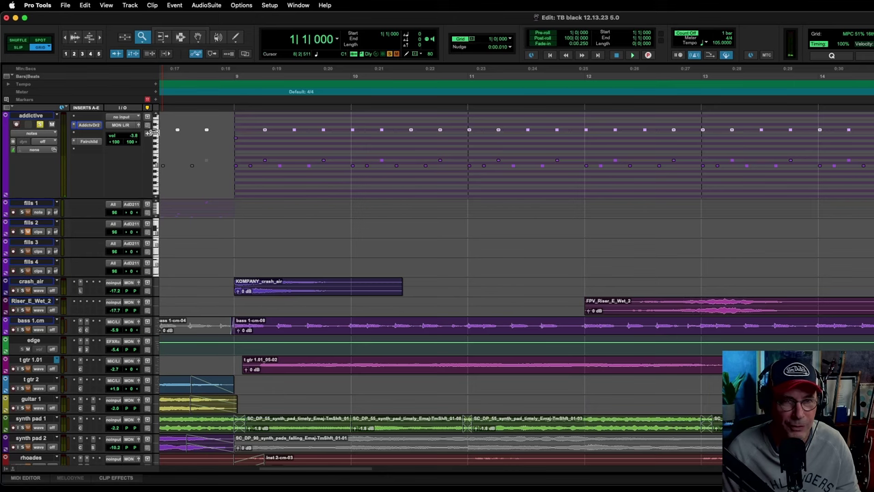
pyautogui.click(155, 136)
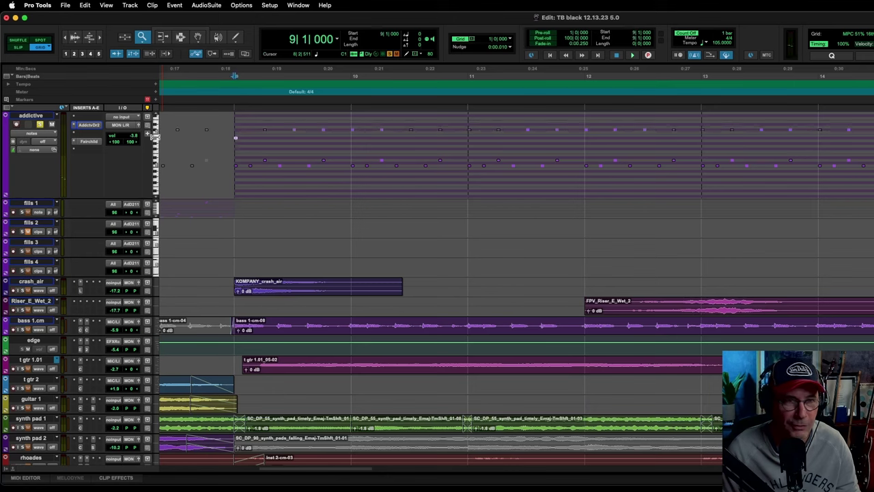
pyautogui.press('space')
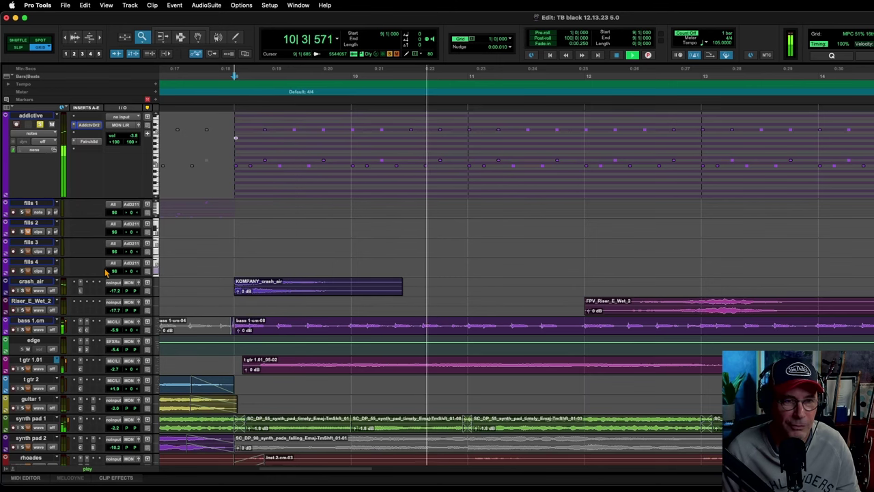
pyautogui.press('space')
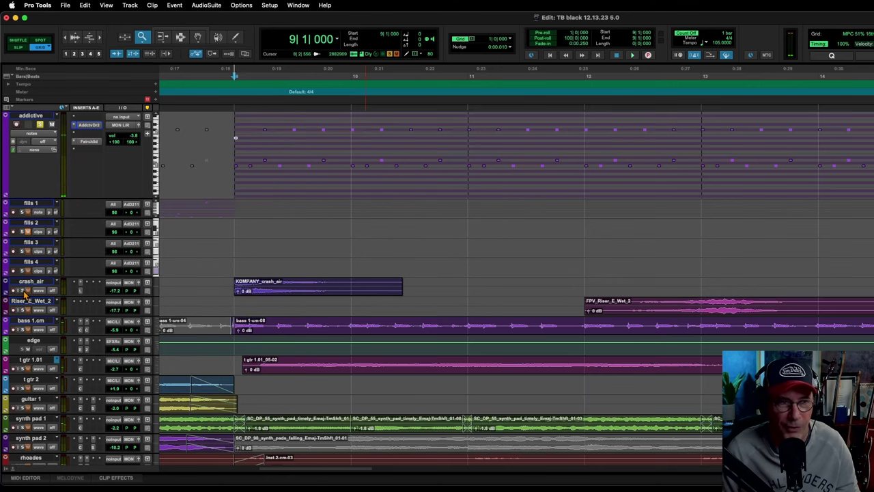
# Solo the crash_air track and listen to its crash sample from bar 9.
pyautogui.click(22, 290)
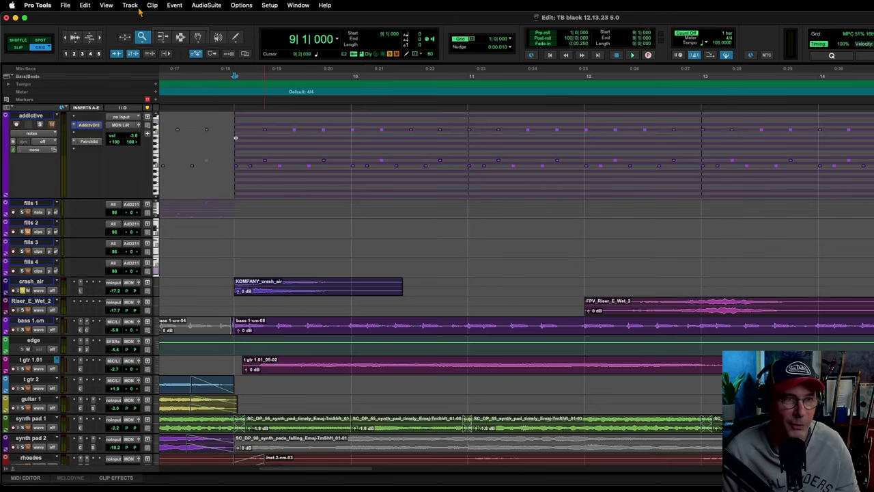
pyautogui.click(180, 36)
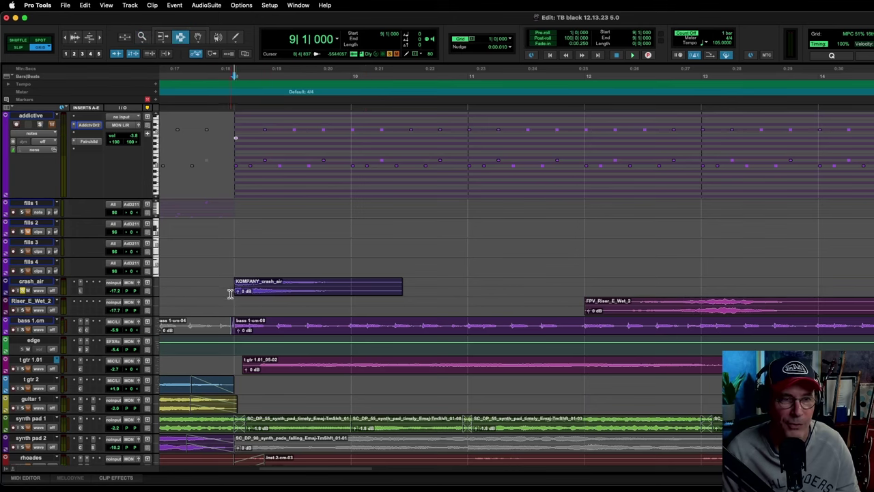
pyautogui.press('space')
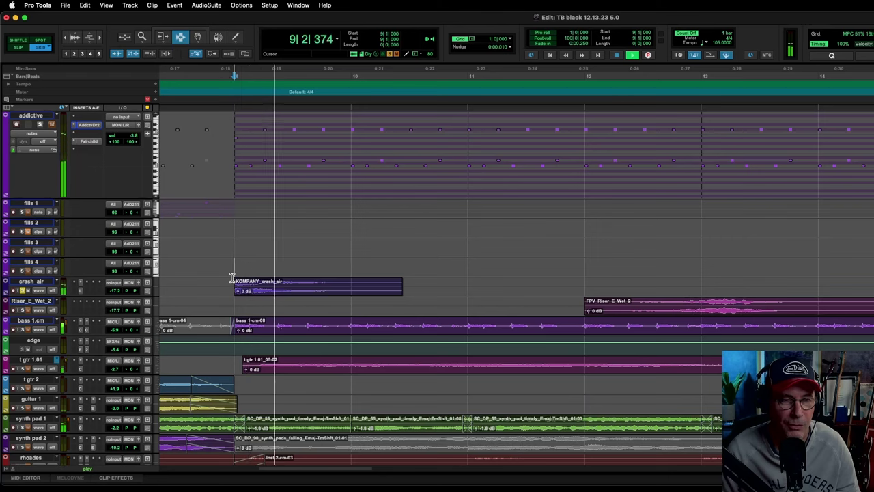
pyautogui.press('space')
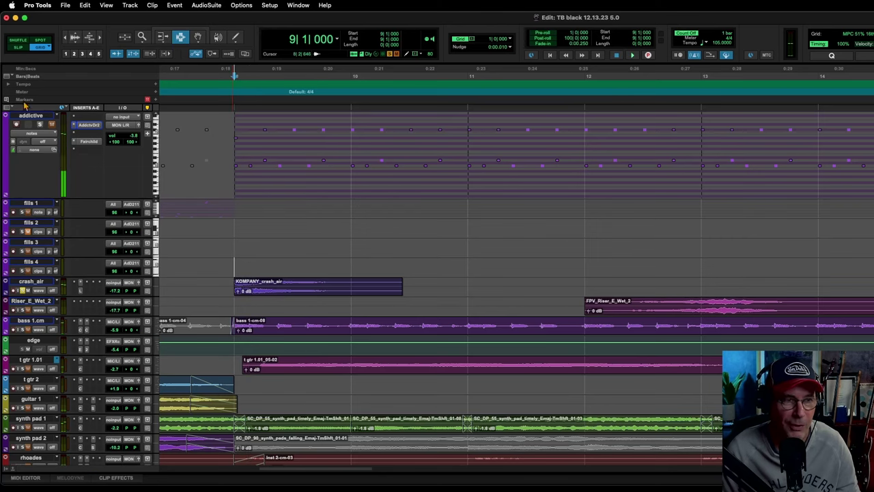
# Solo the addictive track together with crash_air, play both from bar 9, and switch to the Mix window.
pyautogui.click(38, 123)
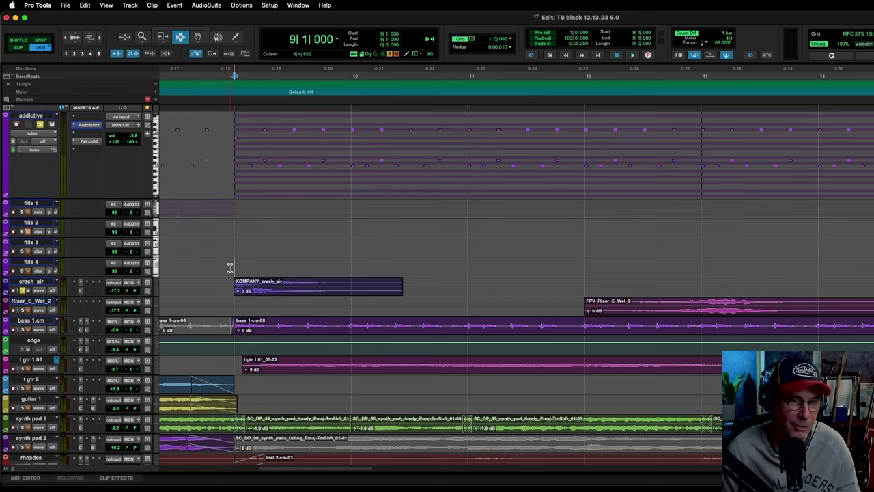
pyautogui.press('space')
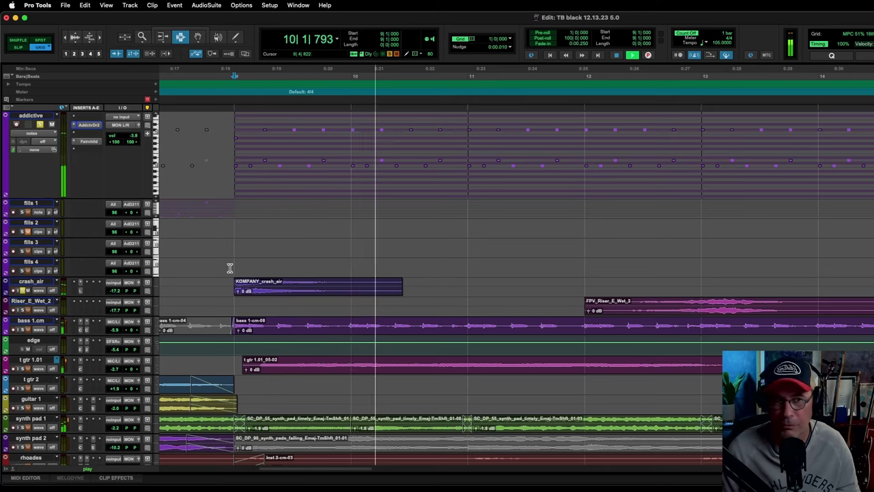
pyautogui.press('super+equal')
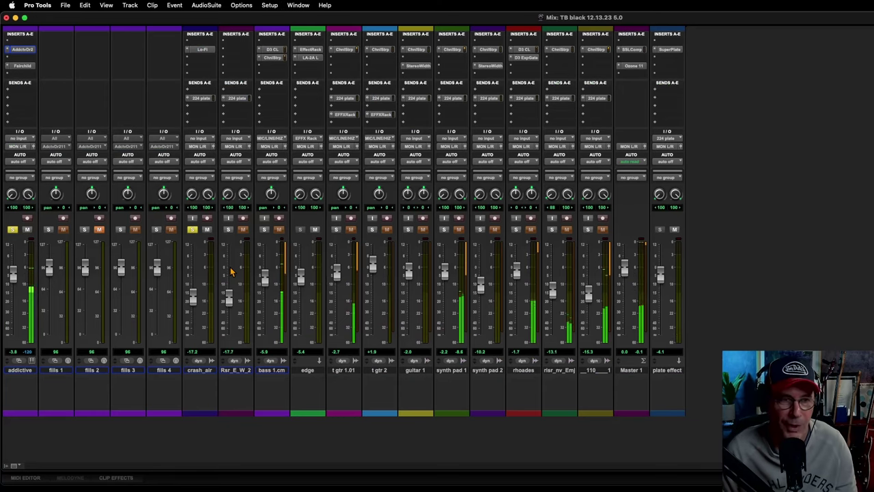
pyautogui.press('space')
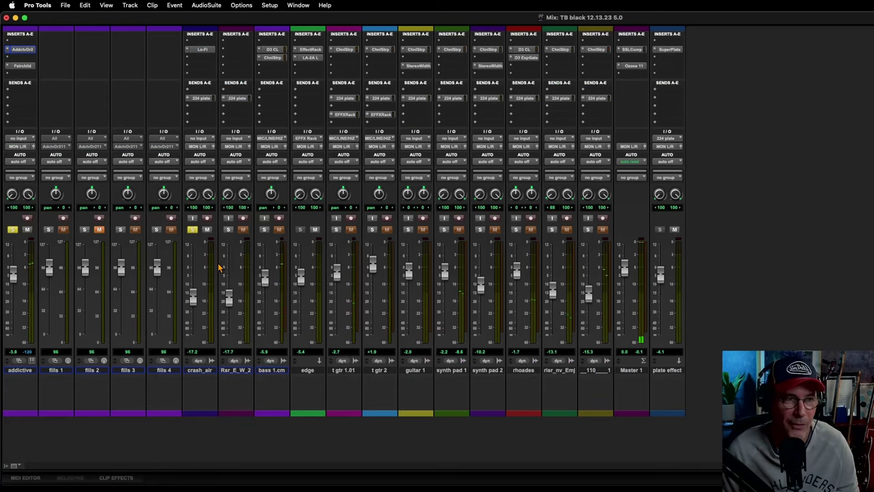
# Reopen Addictive Drums 2 on the addictive track and examine the snare's edit settings and the room, overhead and bus channel effects.
pyautogui.click(24, 50)
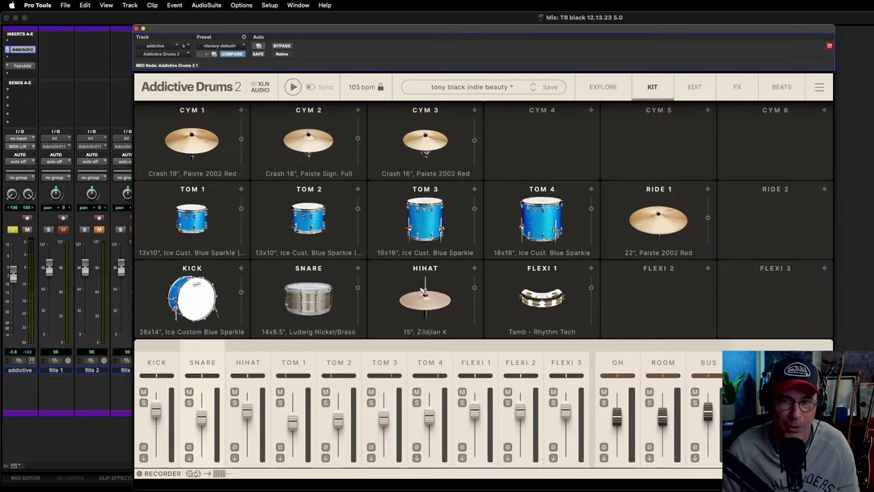
pyautogui.click(308, 297)
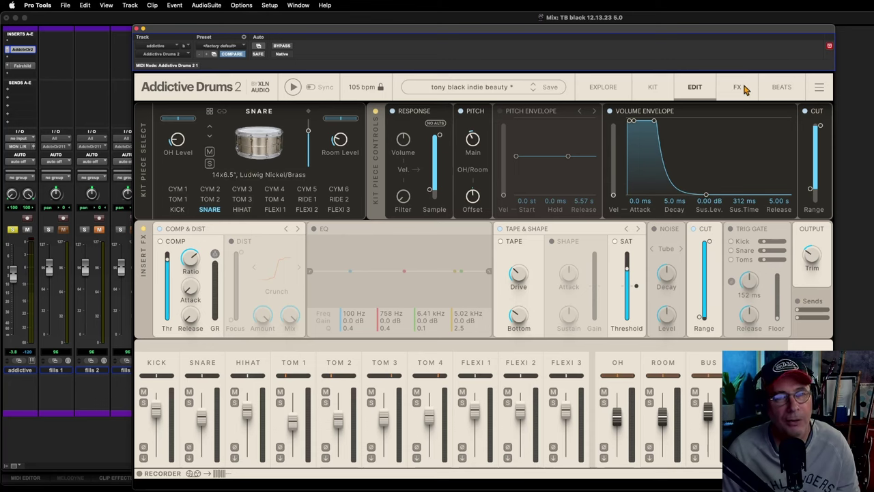
pyautogui.click(663, 372)
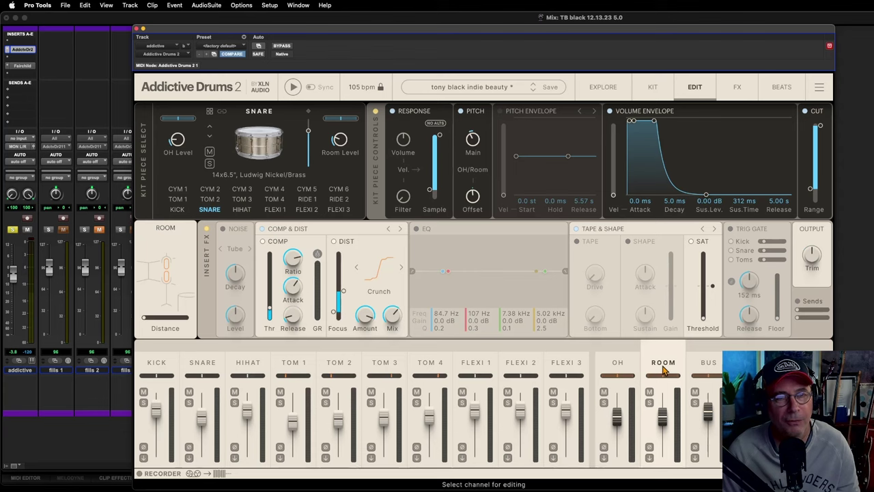
pyautogui.click(612, 367)
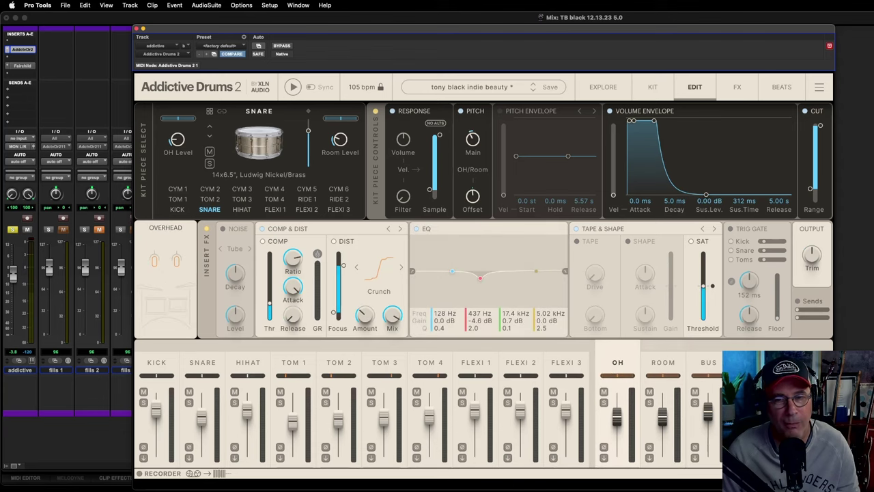
pyautogui.click(712, 371)
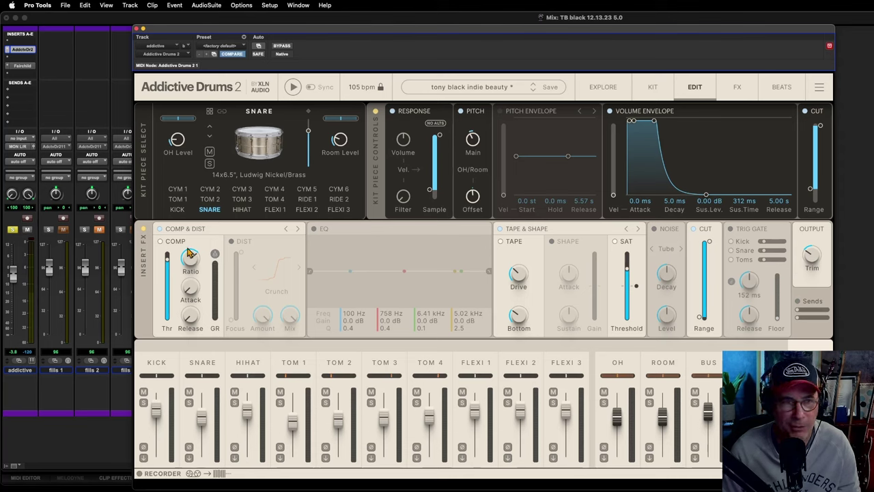
pyautogui.click(188, 263)
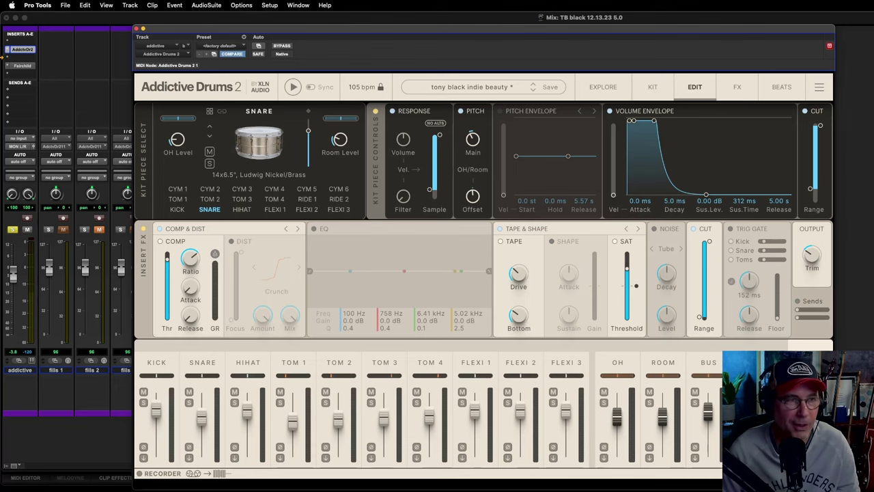
# Open the Fairchild compressor on the addictive track and move its window clear of the mixer strips.
pyautogui.click(22, 66)
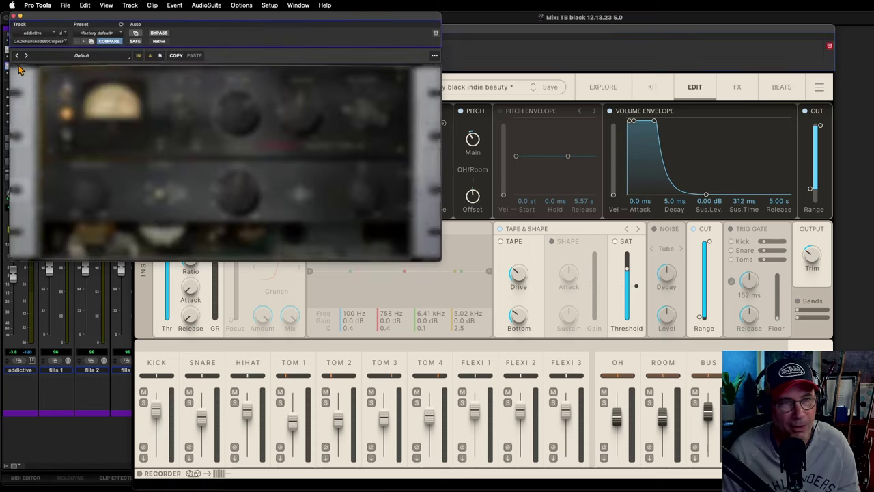
pyautogui.moveTo(242, 21); pyautogui.dragTo(395, 50)
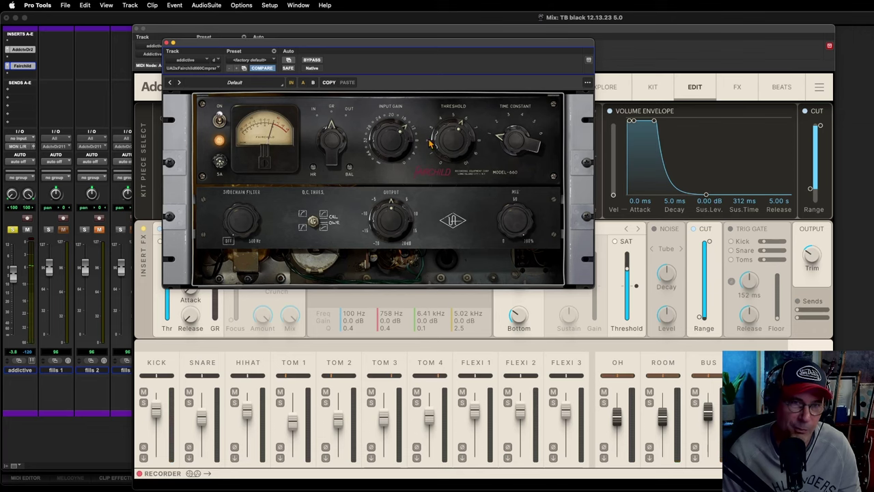
# Compare the drums with the Fairchild compressor bypassed and engaged during playback, and turn its threshold knob slightly clockwise.
pyautogui.click(314, 61)
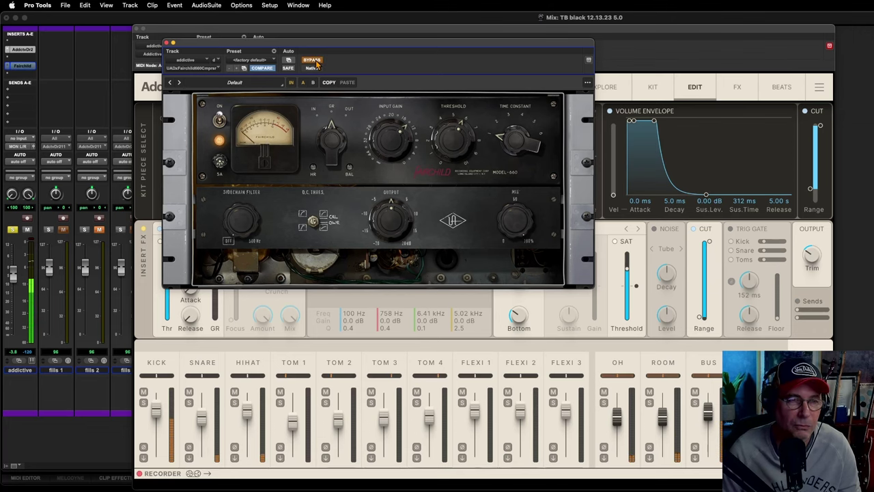
pyautogui.click(315, 61)
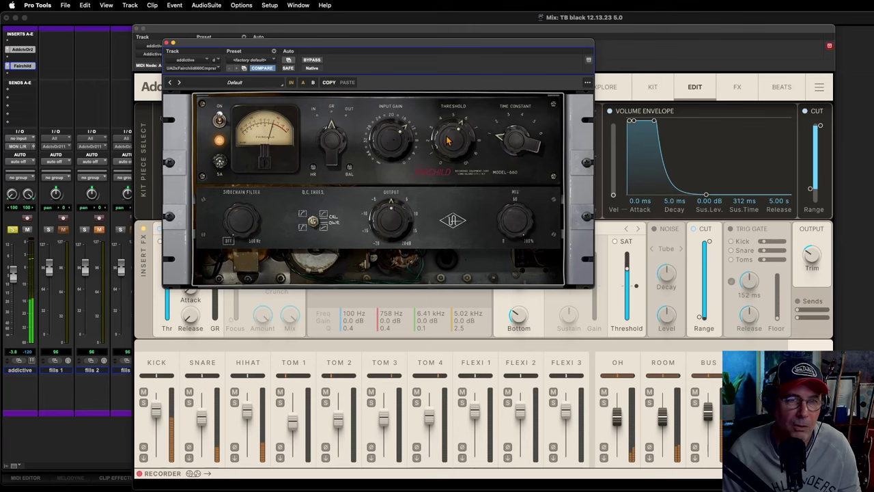
pyautogui.moveTo(450, 124); pyautogui.dragTo(448, 128)
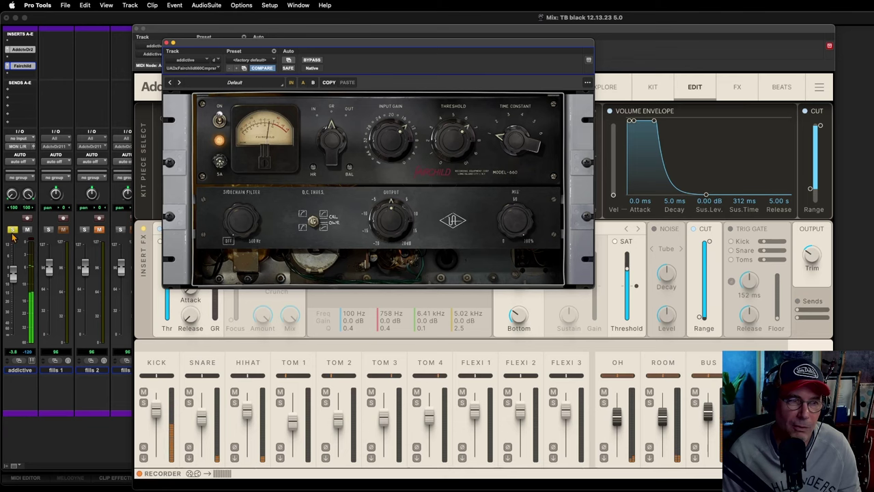
# Unsolo the addictive track and close the Addictive Drums 2 and Fairchild plug-in windows.
pyautogui.click(12, 230)
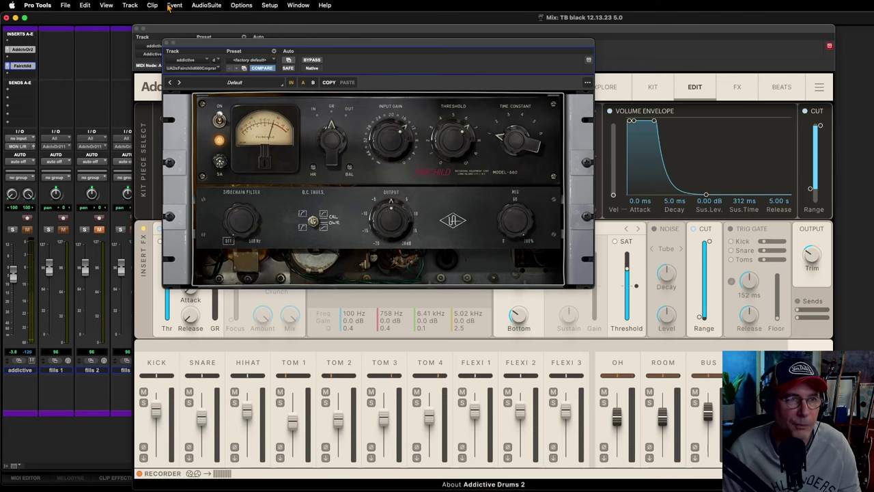
pyautogui.click(137, 30)
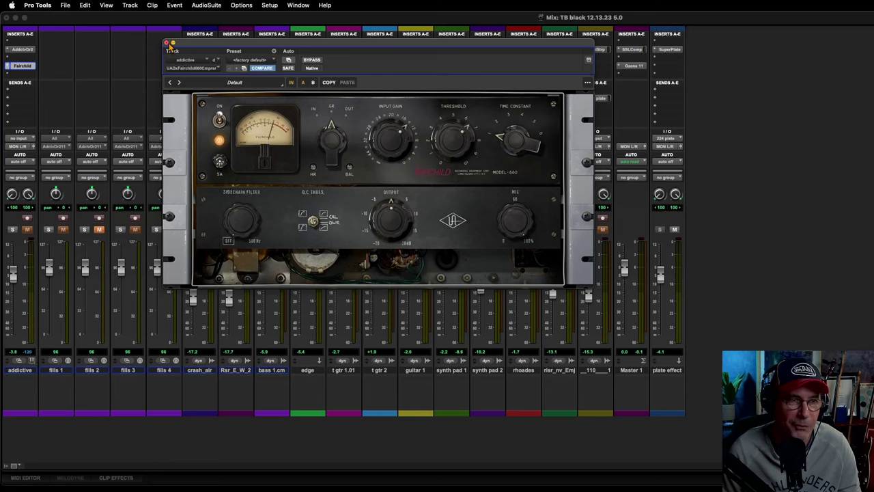
pyautogui.click(166, 43)
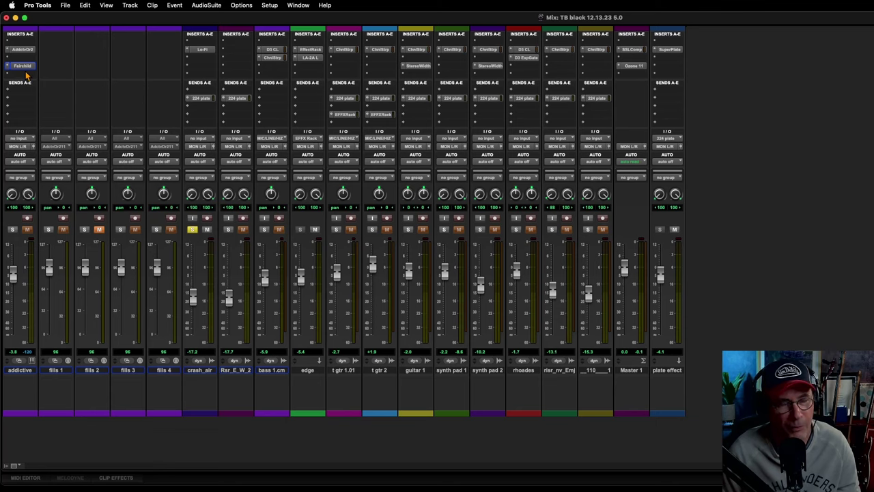
# Examine the Lo-Fi plug-in settings on the crash_air track with its window moved clear of the inserts, and close it.
pyautogui.click(200, 49)
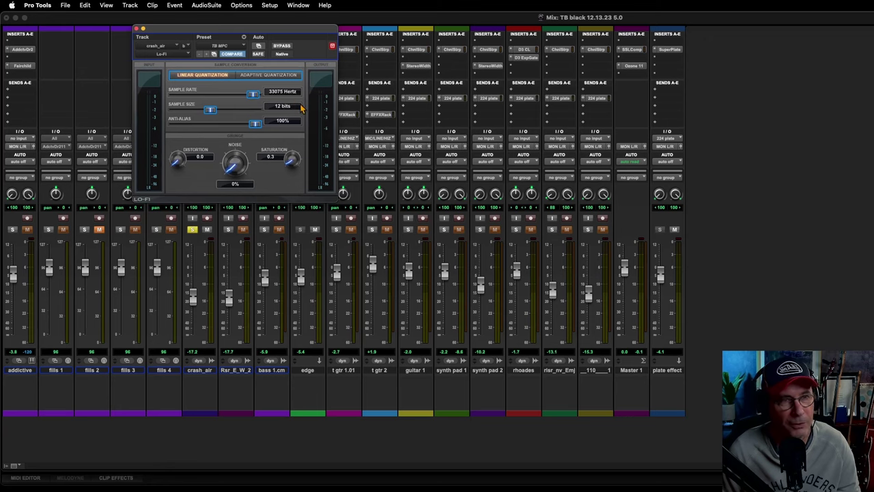
pyautogui.moveTo(190, 38); pyautogui.dragTo(349, 125)
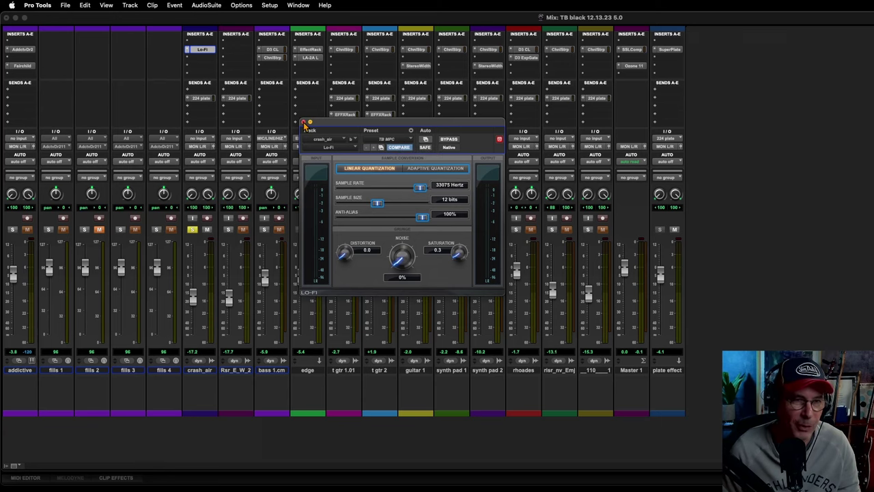
pyautogui.click(304, 124)
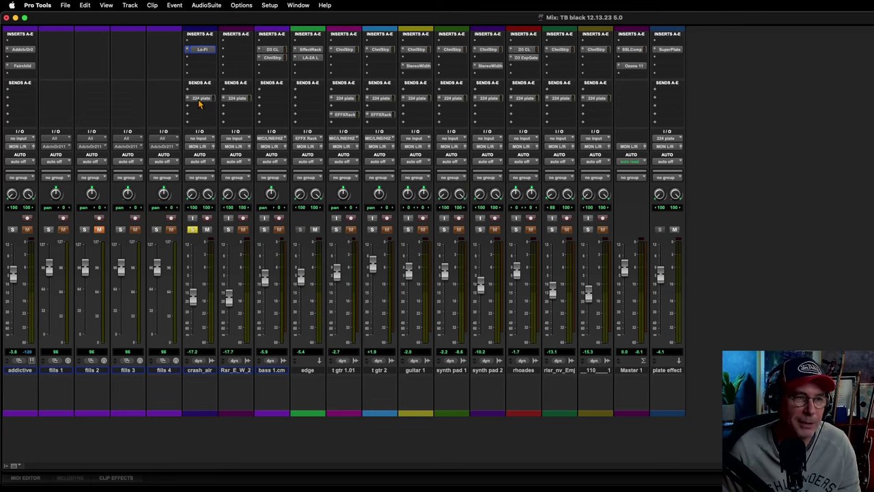
# Examine the SuperPlate reverb on the plate effect track and close its window.
pyautogui.click(670, 51)
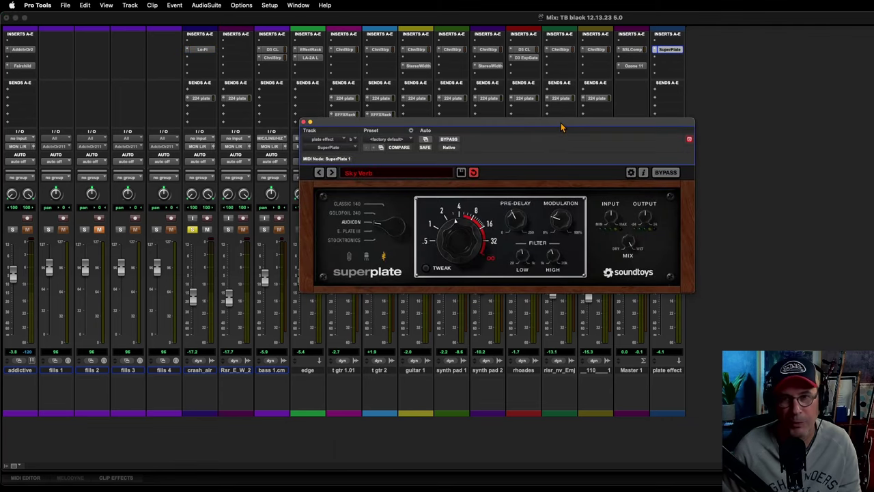
pyautogui.moveTo(562, 127); pyautogui.dragTo(508, 129)
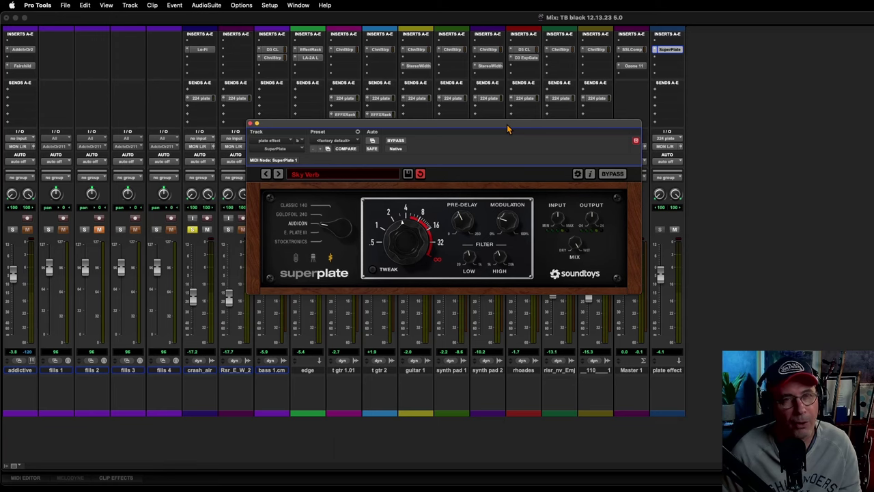
pyautogui.click(254, 123)
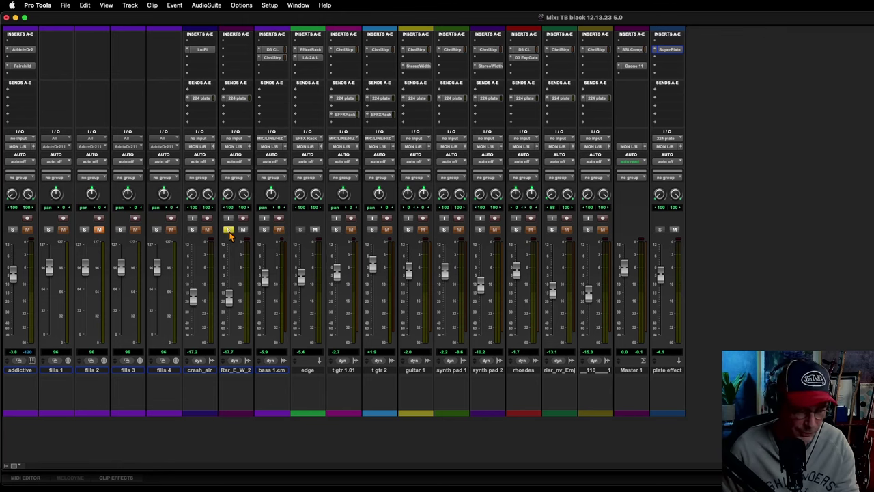
# Switch to the Edit window and listen to the soloed riser clip from bar 12.
pyautogui.press('super+equal')
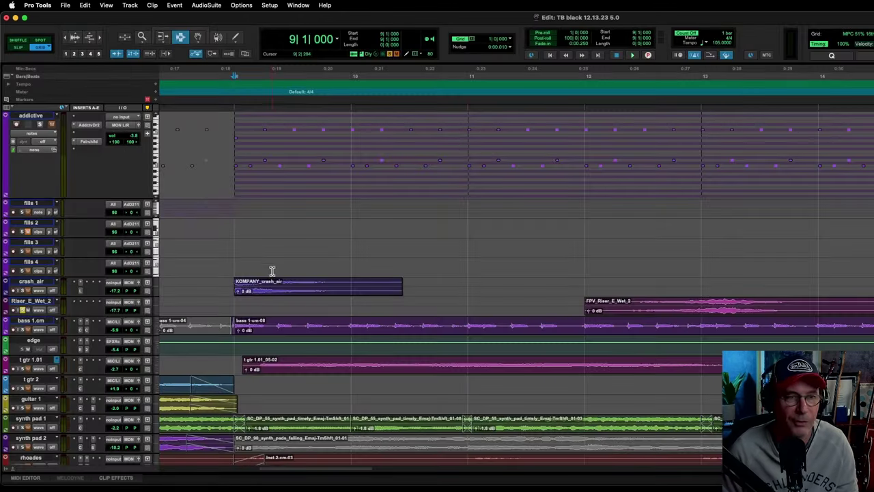
pyautogui.click(586, 305)
pyautogui.press('space')
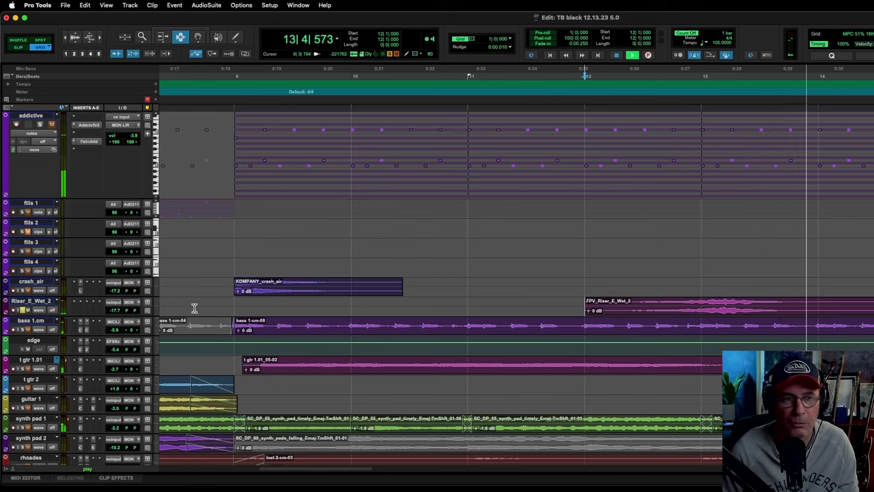
pyautogui.press('space')
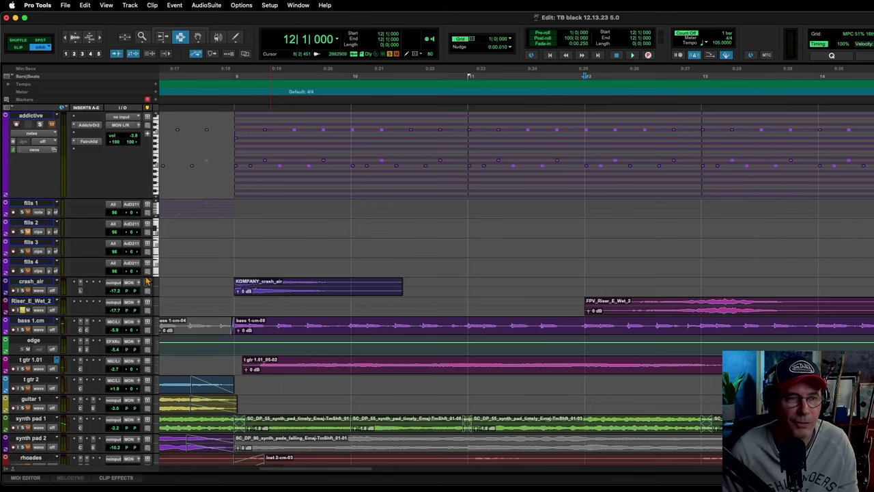
# Add the crash_air and addictive tracks to the soloed riser and play them together from bar 12.
pyautogui.click(23, 290)
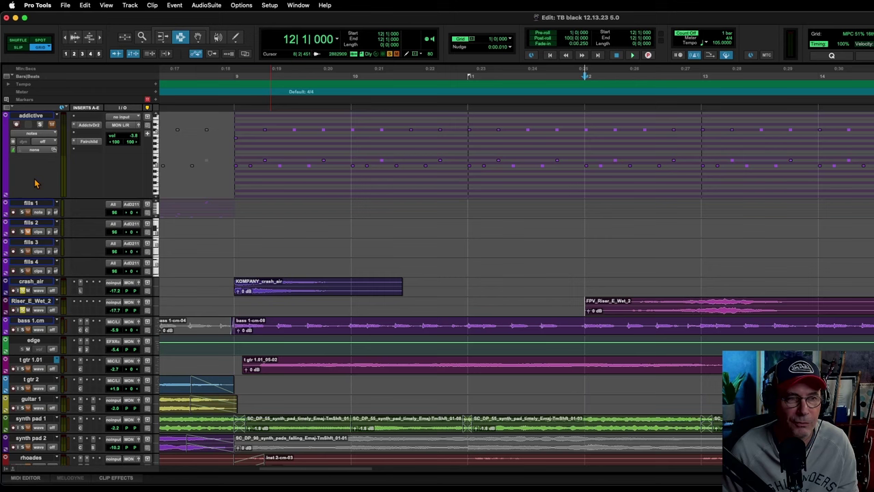
pyautogui.click(39, 124)
pyautogui.press('space')
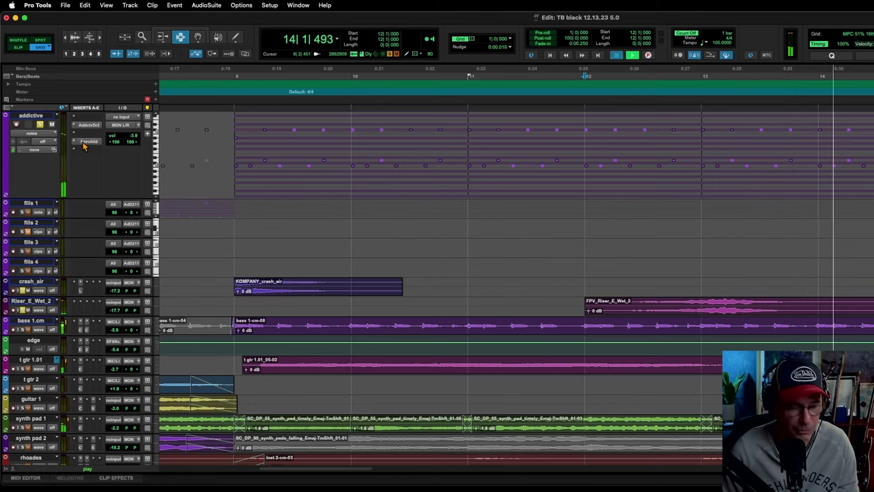
pyautogui.press('space')
# Zoom out the timeline and move the Riser_E_Wet_2 track directly below guitar 1.
pyautogui.press('r')
pyautogui.press('r')
pyautogui.press('r')
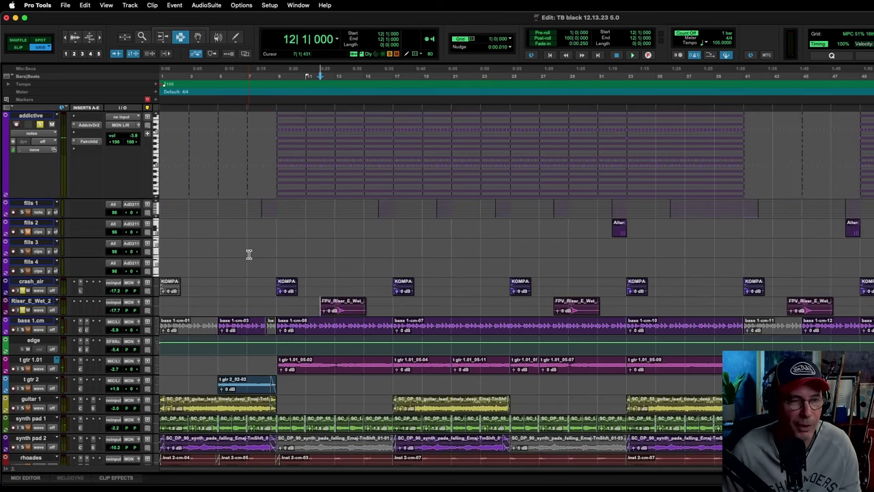
pyautogui.click(29, 304)
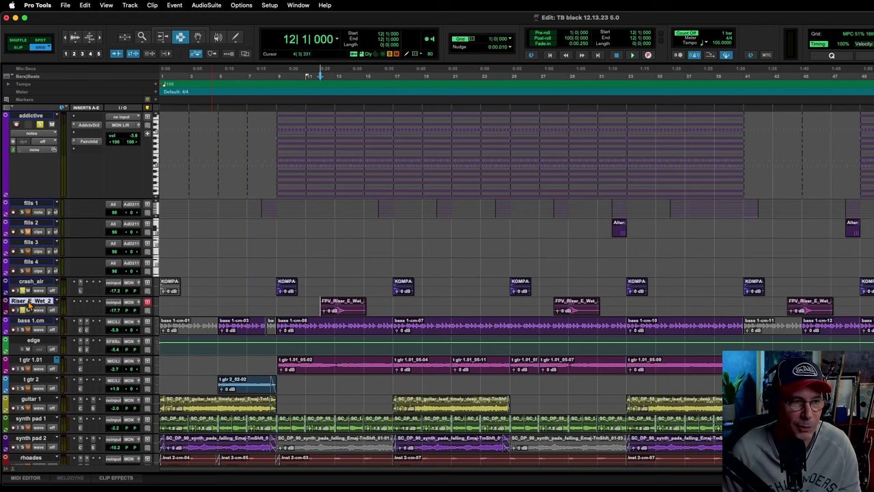
pyautogui.moveTo(28, 307); pyautogui.dragTo(31, 400)
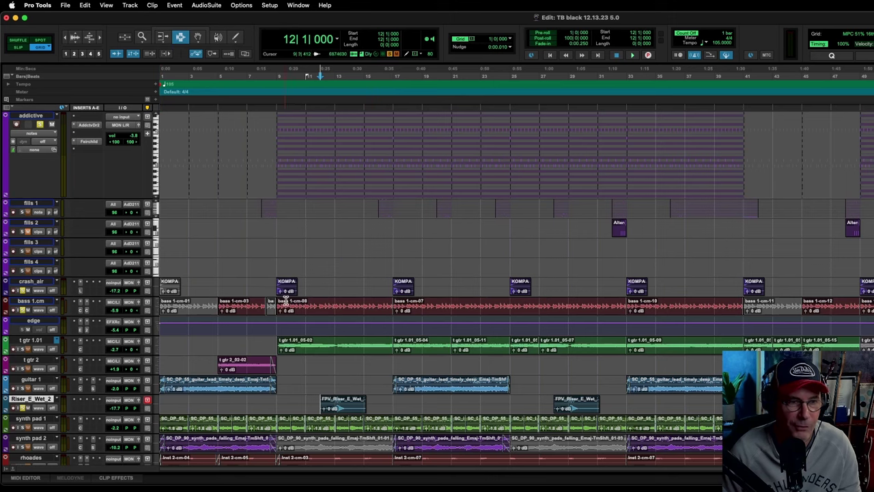
# Place the playback position at bar 9 and listen to the bass with the soloed drums, crash and riser.
pyautogui.keyDown('shift'); pyautogui.click(279, 309); pyautogui.keyUp('shift')
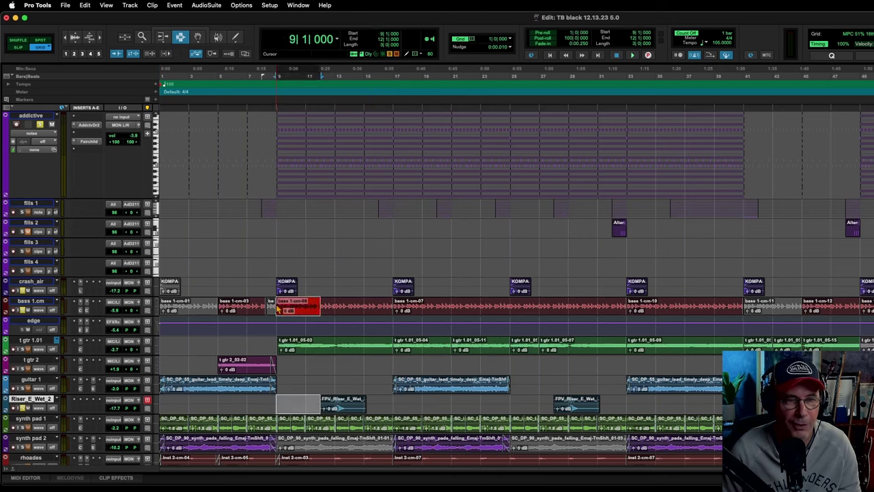
pyautogui.click(277, 275)
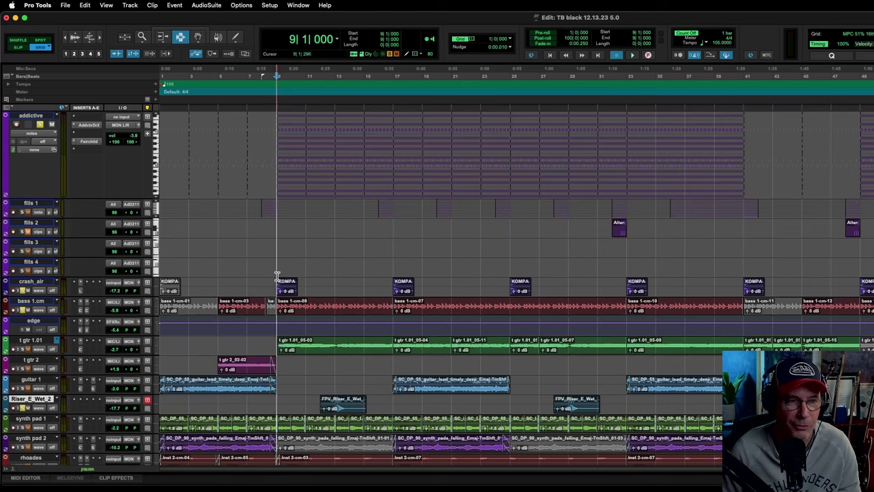
pyautogui.press('space')
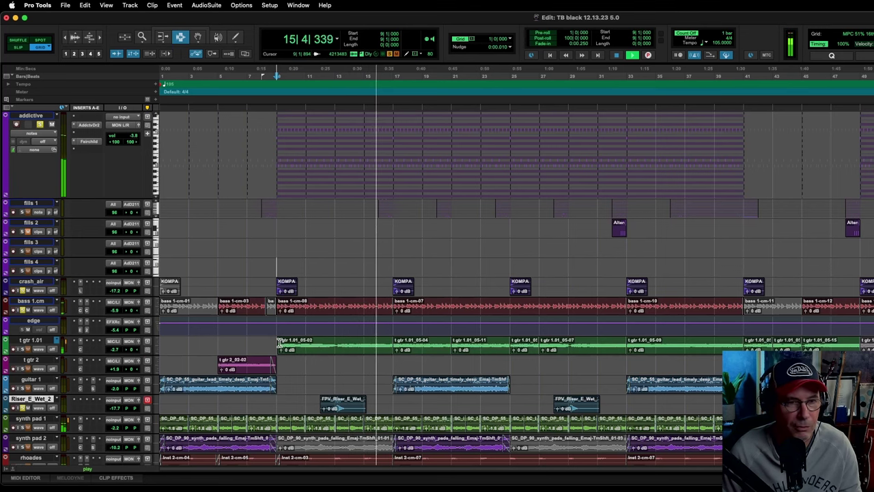
pyautogui.press('space')
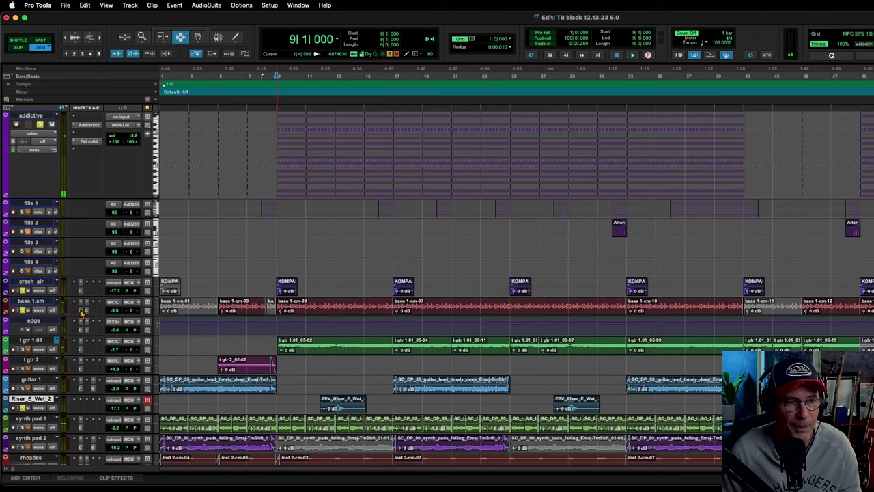
# Open the Dyn3 Compressor/Limiter on the bass 1.cm track and check its levels while playing from bar 9.
pyautogui.click(80, 306)
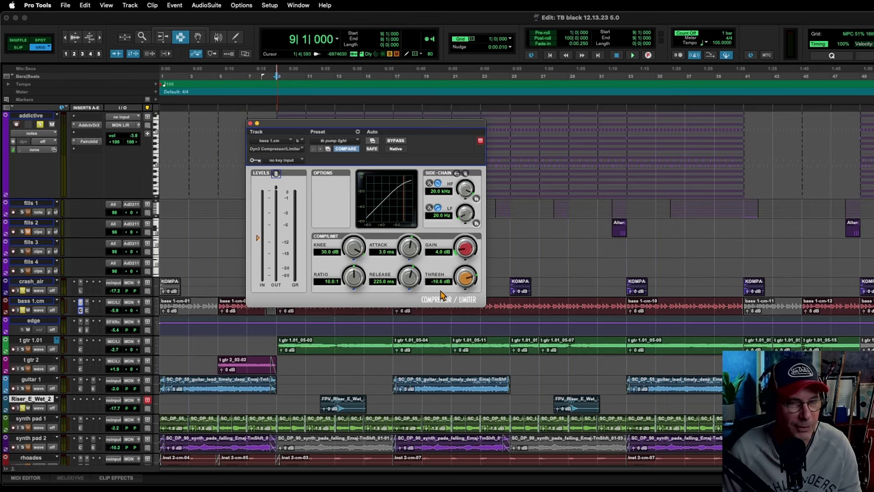
pyautogui.press('space')
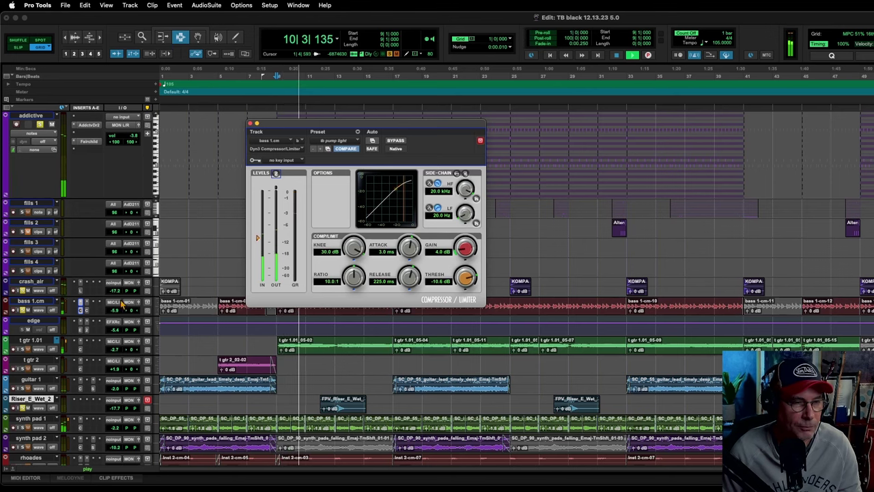
pyautogui.press('space')
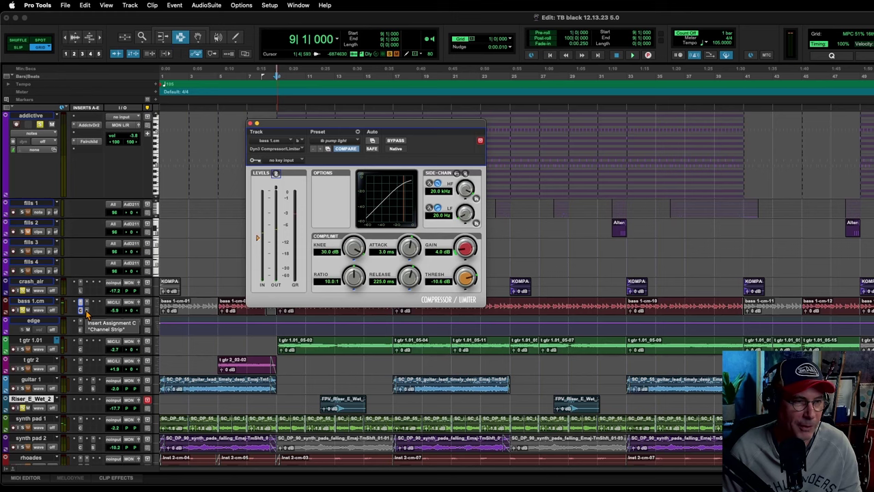
# Open the Channel Strip on the bass 1.cm track, shift its window aside, and watch its compressor during playback from bar 9.
pyautogui.click(86, 310)
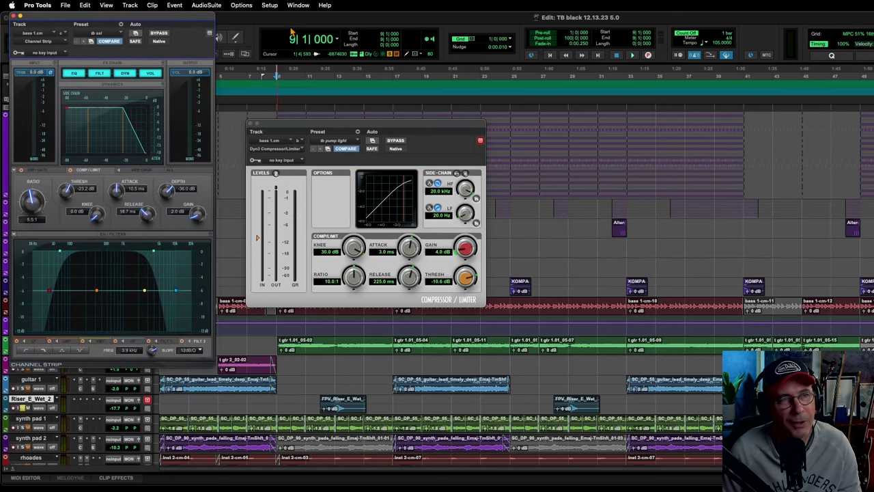
pyautogui.moveTo(172, 21)
pyautogui.mouseDown()
pyautogui.moveTo(197, 21)
pyautogui.moveTo(184, 22)
pyautogui.mouseUp()
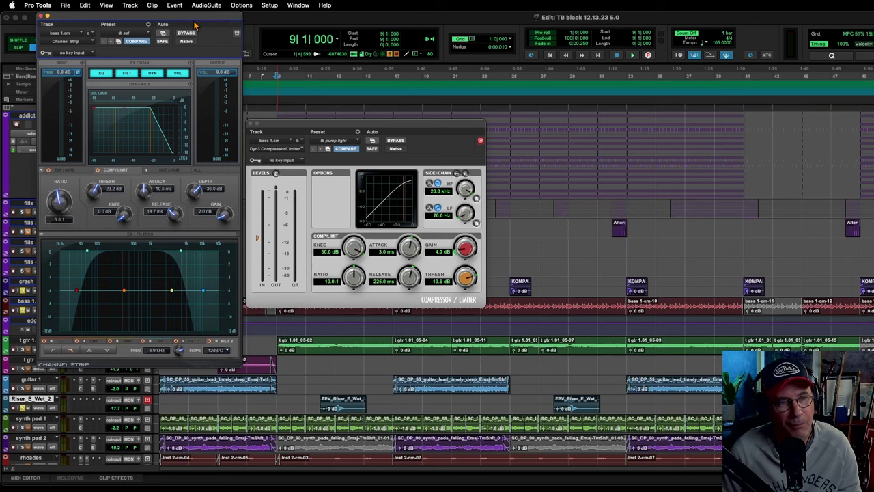
pyautogui.press('space')
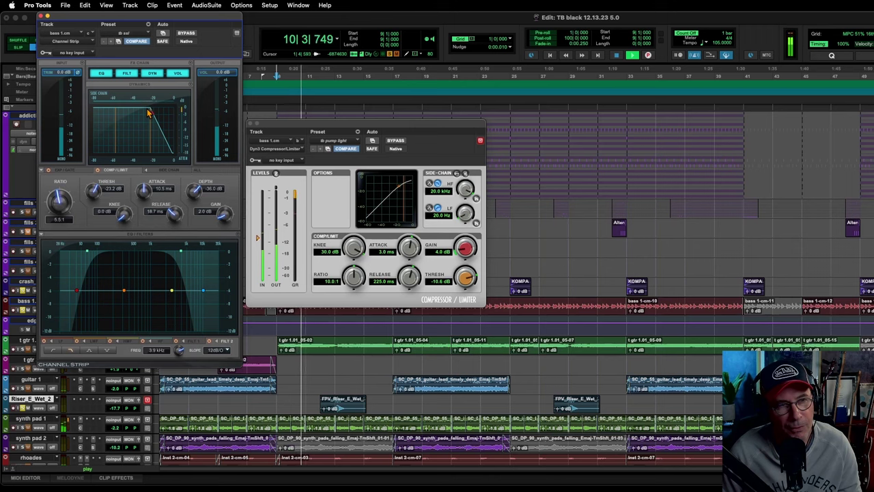
pyautogui.press('space')
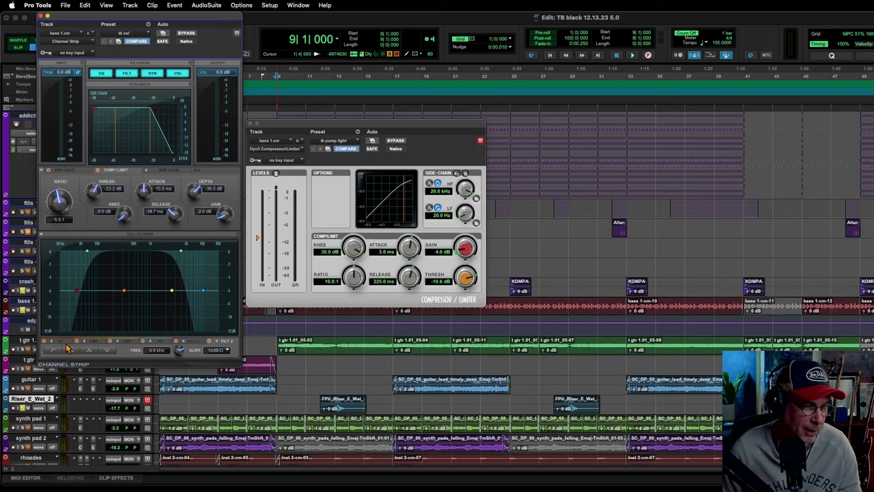
# Inspect the Channel Strip's low and high filter points on the bass, restart playback from bar 9, and close its window.
pyautogui.click(88, 251)
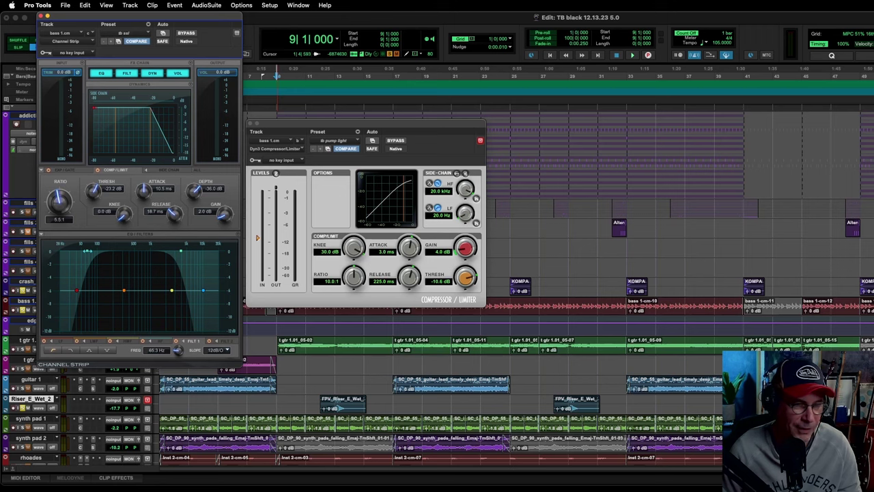
pyautogui.click(179, 251)
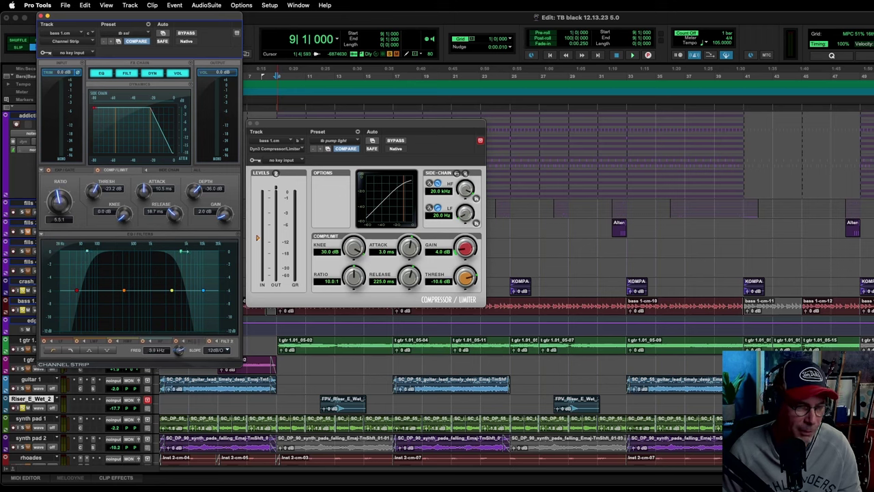
pyautogui.press('space')
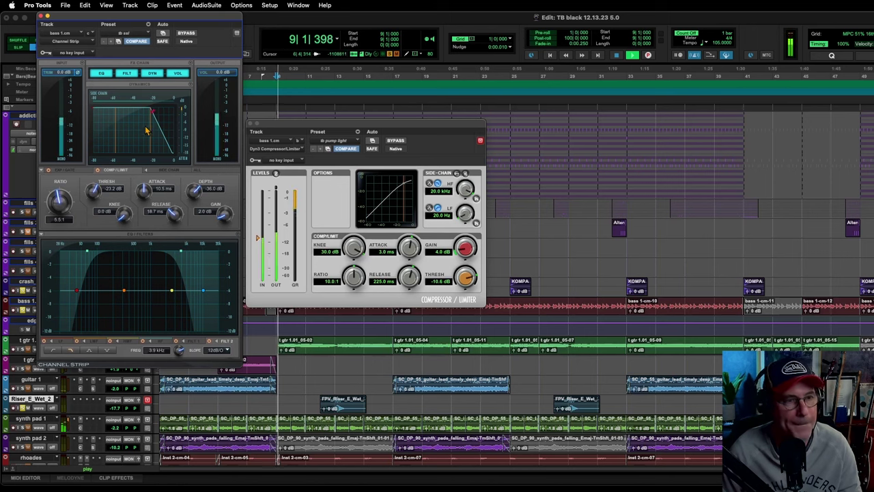
pyautogui.click(41, 15)
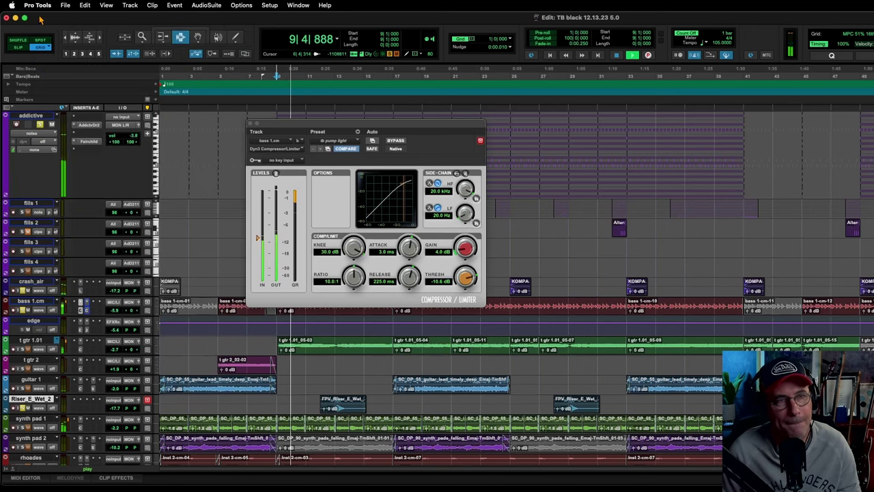
# Close the bass compressor window, stop playback, and clear all track solos in the Mix window.
pyautogui.click(250, 123)
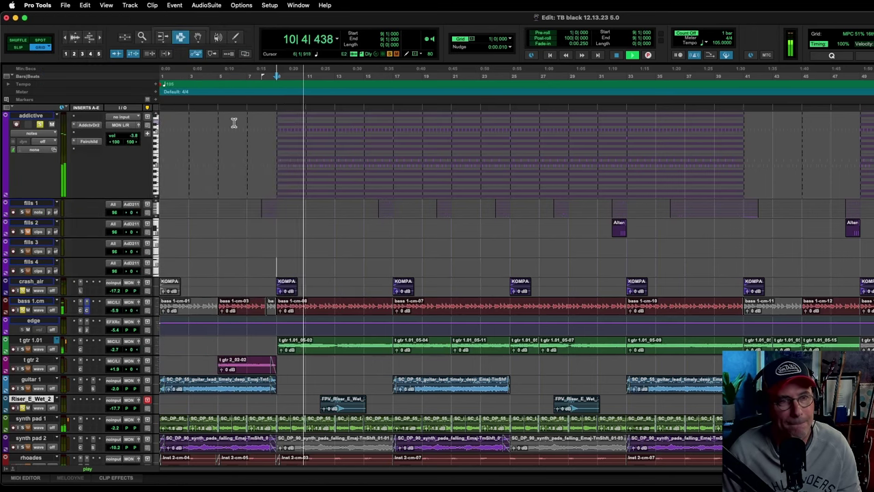
pyautogui.press('space')
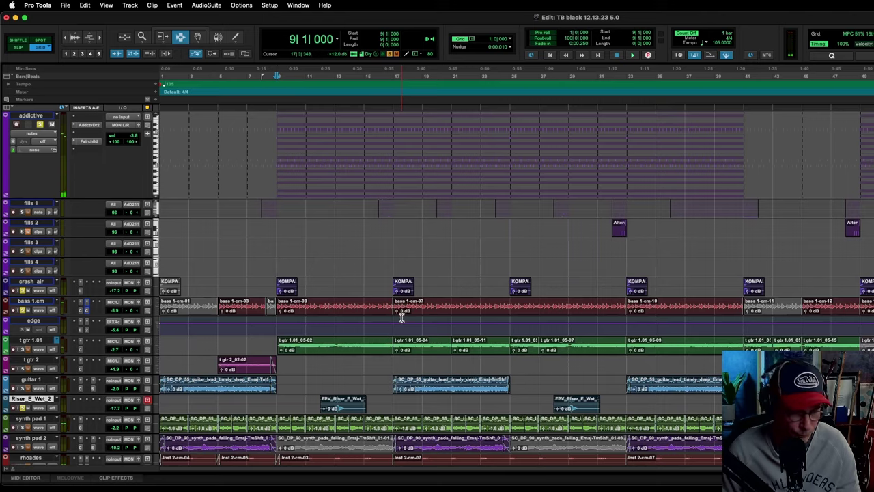
pyautogui.press('super+equal')
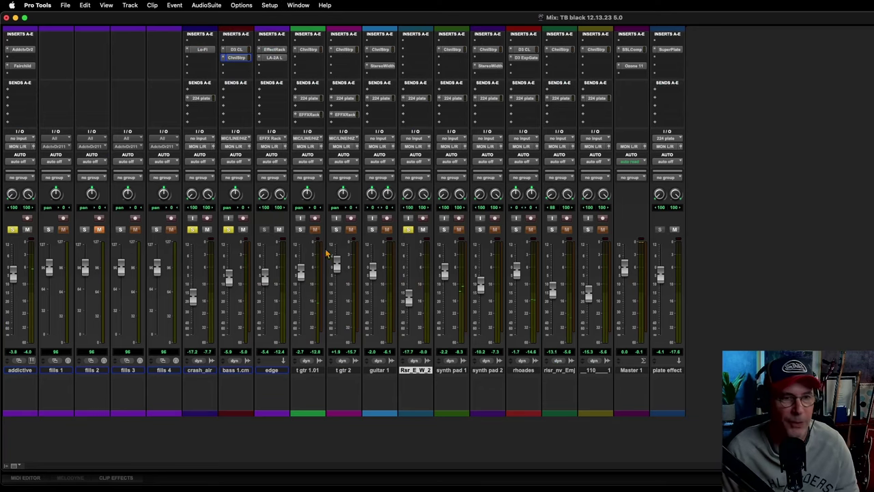
pyautogui.keyDown('alt'); pyautogui.click(408, 230); pyautogui.keyUp('alt')
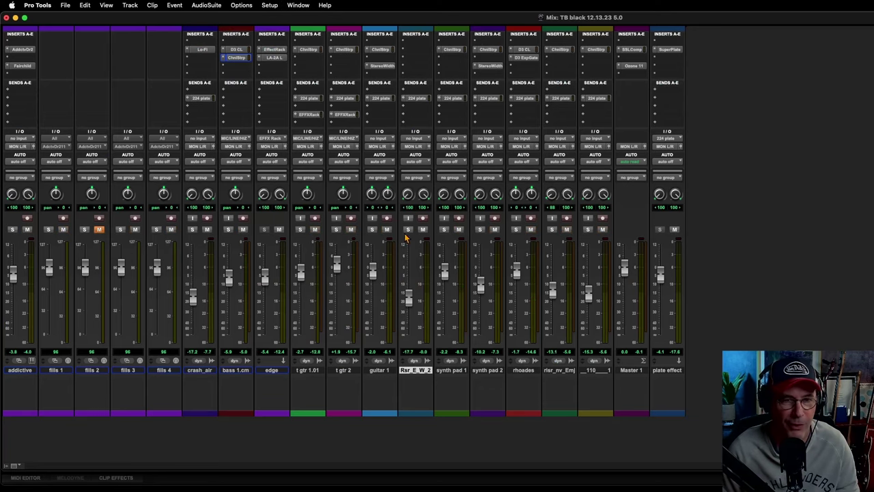
# Select the edge track, open its EffectRack, shift the window aside to examine Devil-Loc and EchoBoy, and close it.
pyautogui.click(295, 370)
pyautogui.click(275, 372)
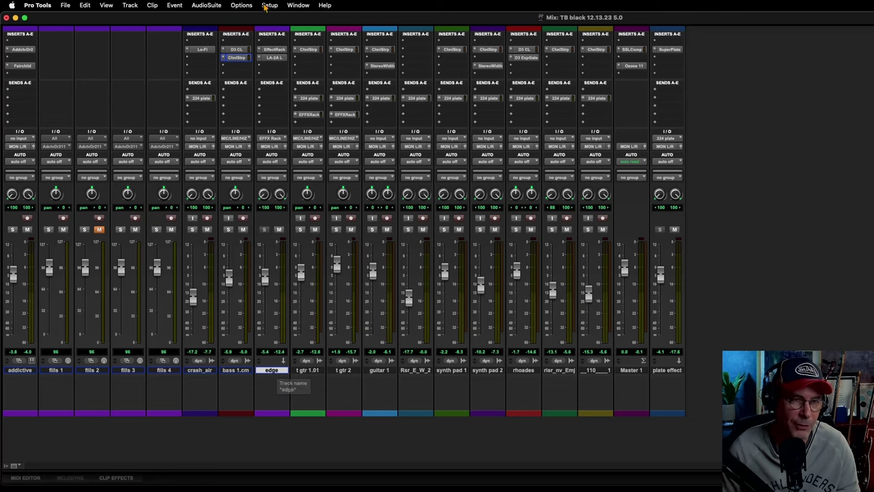
pyautogui.click(274, 51)
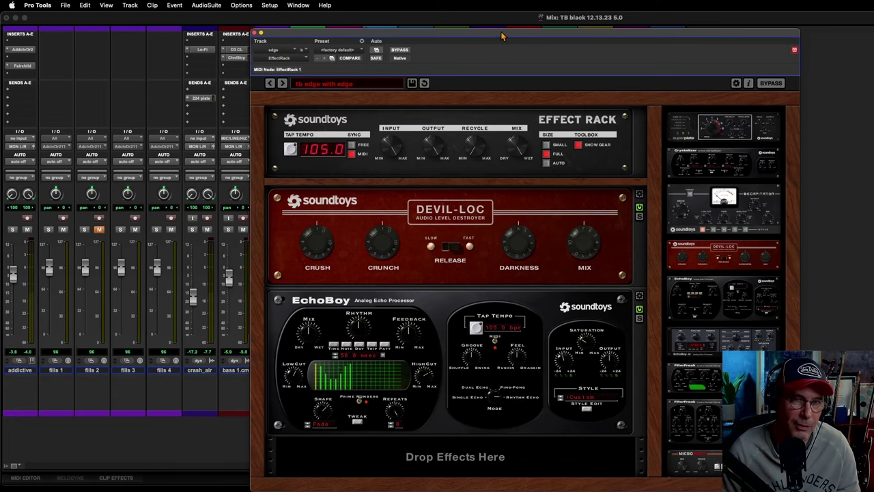
pyautogui.moveTo(501, 35); pyautogui.dragTo(508, 15)
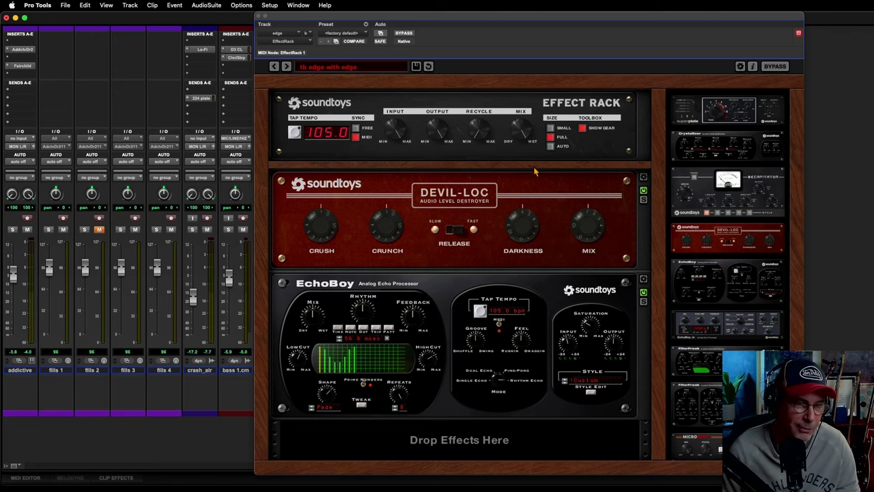
pyautogui.moveTo(504, 23); pyautogui.dragTo(544, 7)
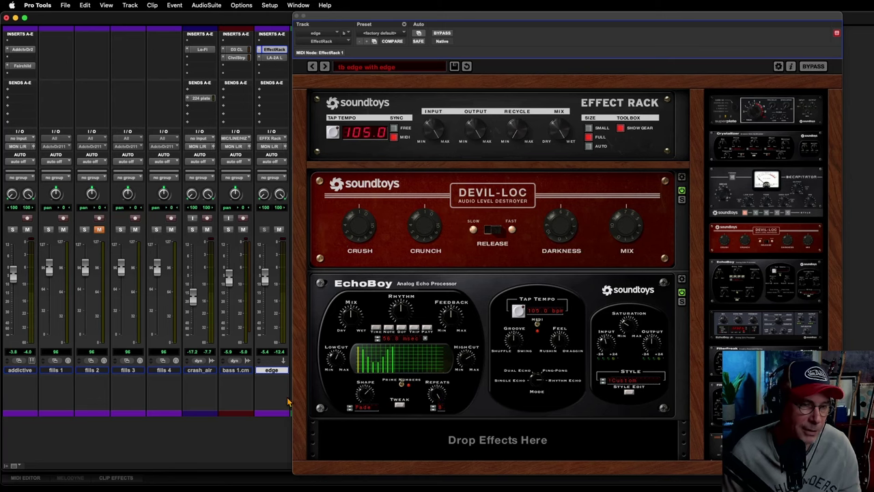
pyautogui.moveTo(374, 18); pyautogui.dragTo(398, 18)
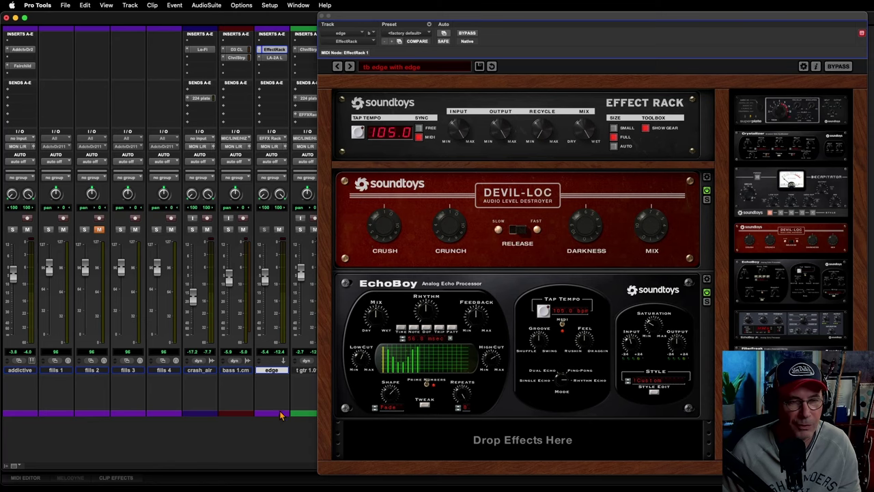
pyautogui.click(323, 15)
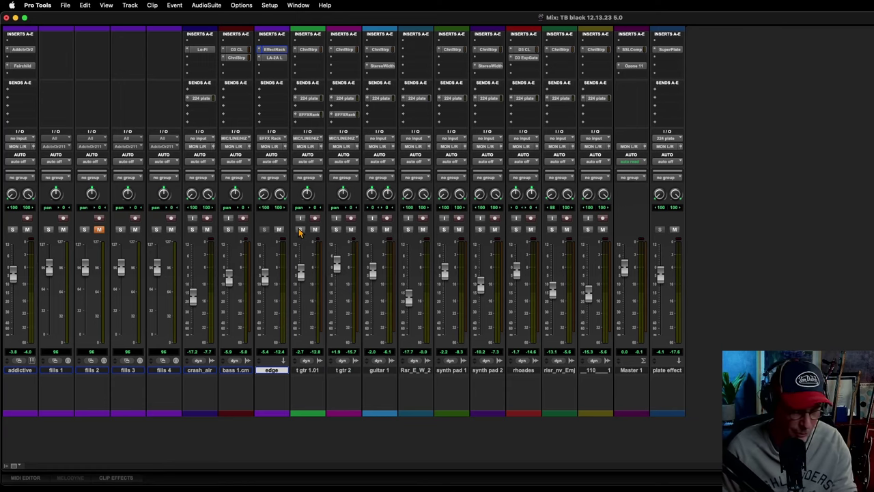
# Solo the t gtr 1.01 track, listen to it from bar 9, and return to the Mix window.
pyautogui.press('super+equal')
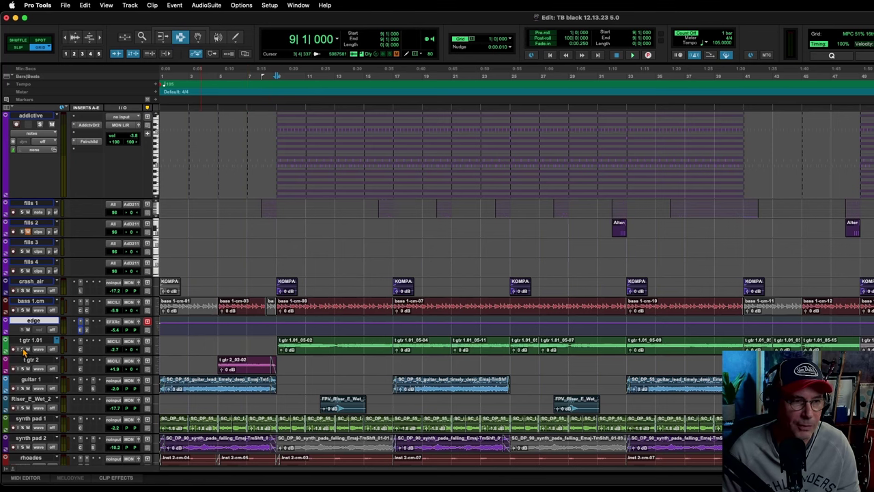
pyautogui.press('space')
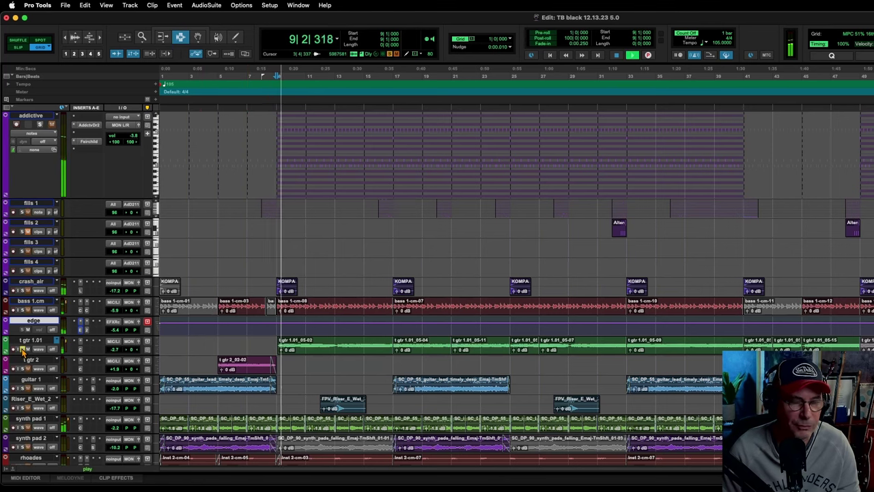
pyautogui.press('super+equal')
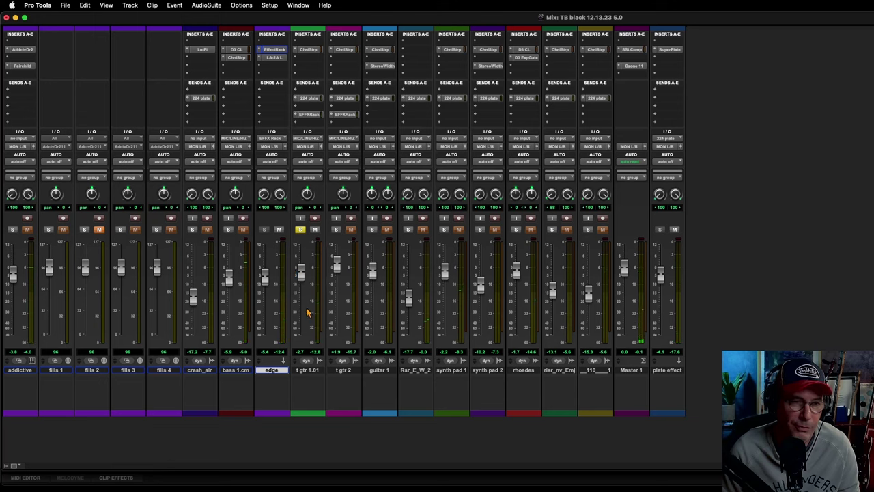
# Open the EFFX Rack and 224 plate sends of t gtr 1.01 and place their fader windows side by side.
pyautogui.click(309, 115)
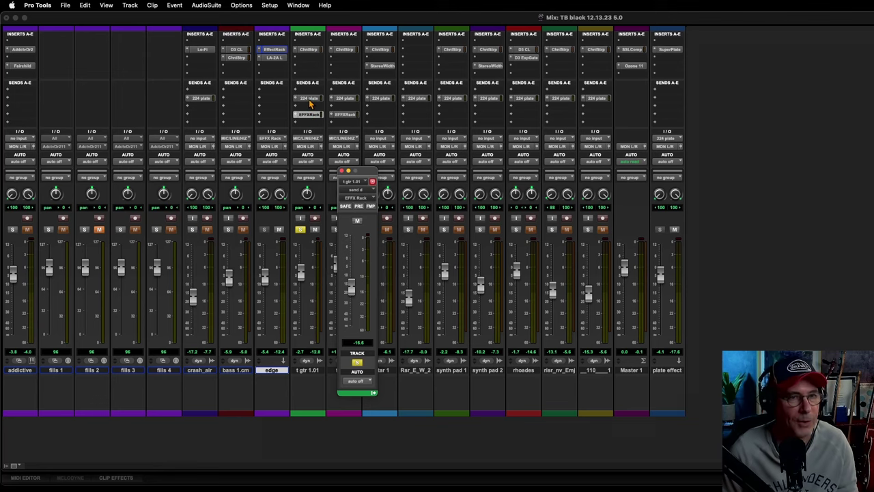
pyautogui.click(310, 103)
pyautogui.click(310, 103)
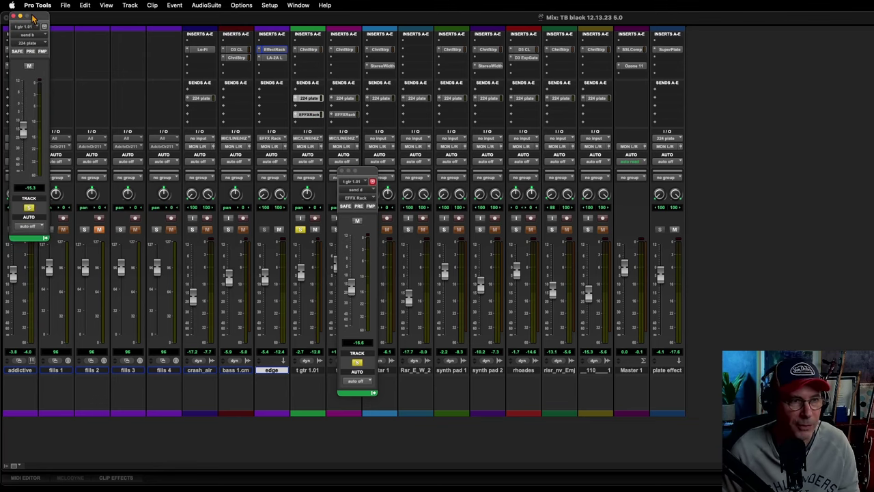
pyautogui.moveTo(30, 15); pyautogui.dragTo(407, 176)
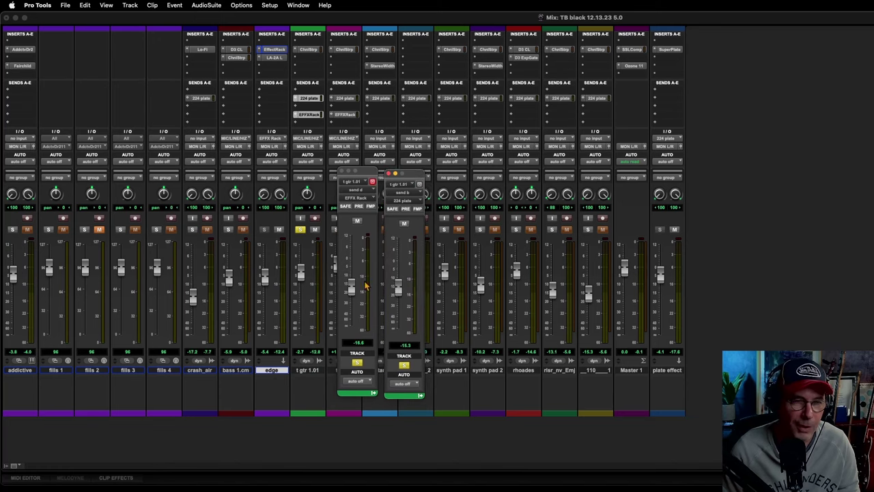
# Compare t gtr 1.01 dry and wet during playback by muting its EFFX Rack and 224 plate sends and unmuting both.
pyautogui.press('space')
pyautogui.click(357, 224)
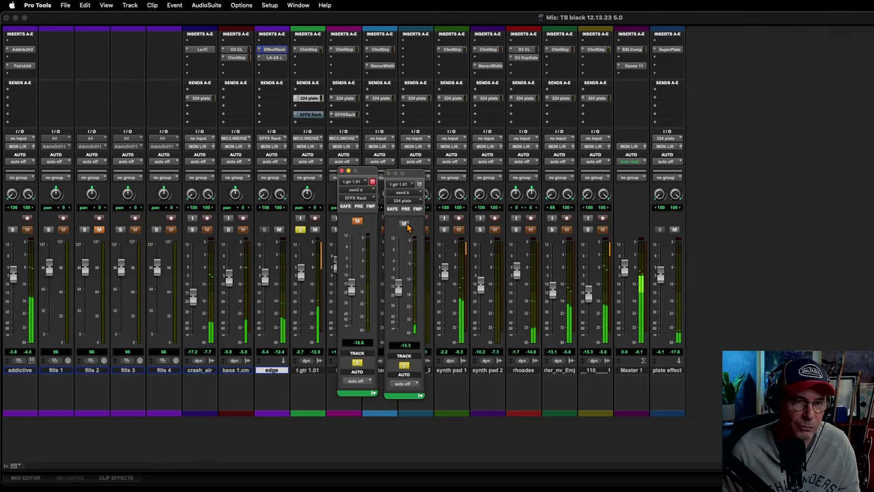
pyautogui.click(404, 223)
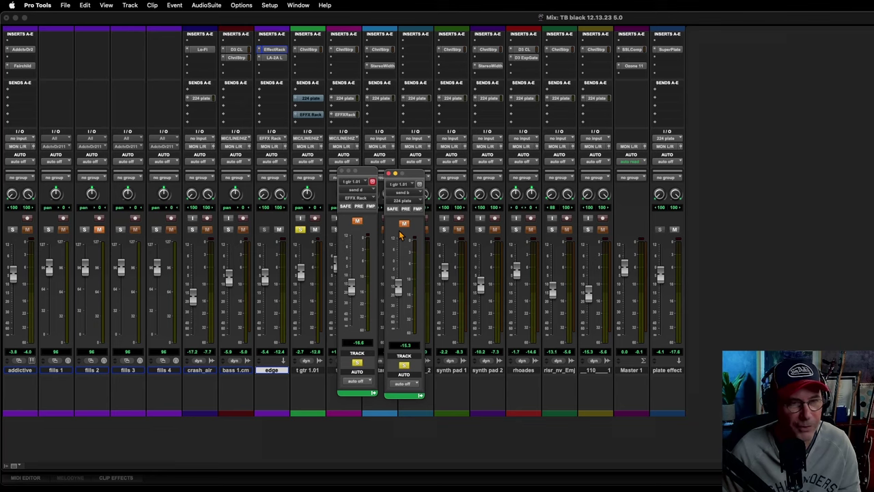
pyautogui.click(356, 221)
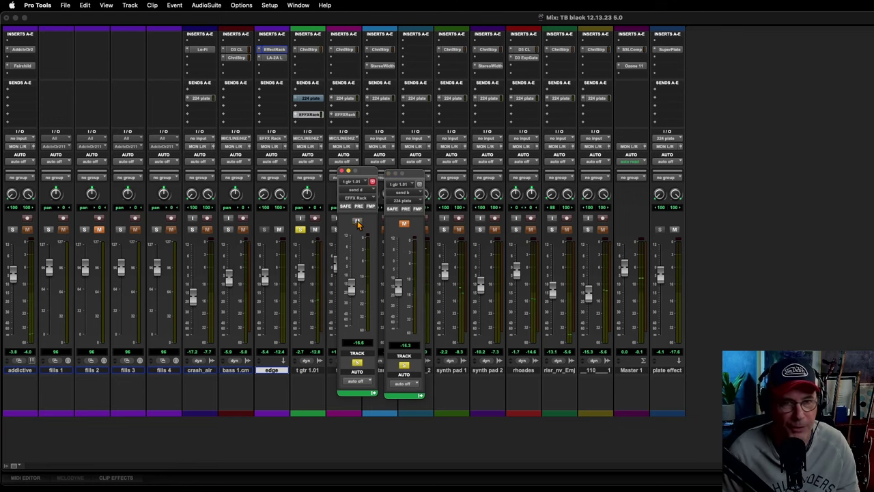
pyautogui.click(404, 223)
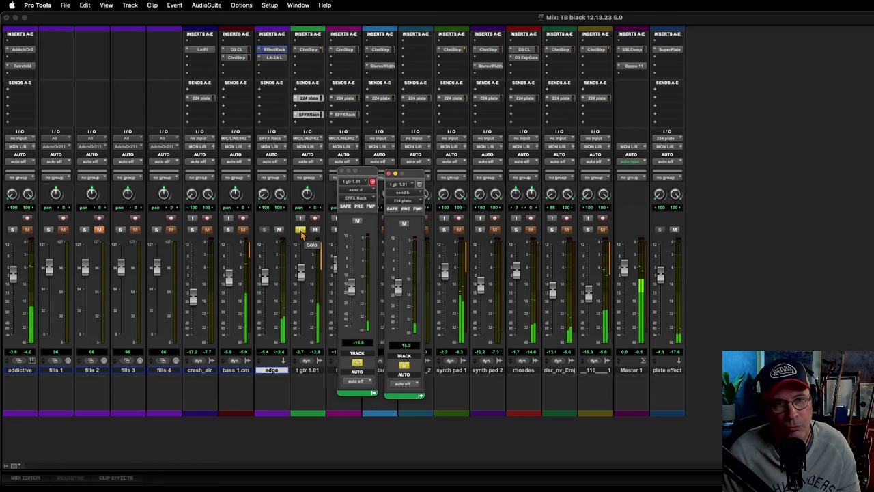
# Close both send windows and listen to t gtr 1.01 and t gtr 2 soloed together from bar 5 in the Edit window.
pyautogui.click(341, 173)
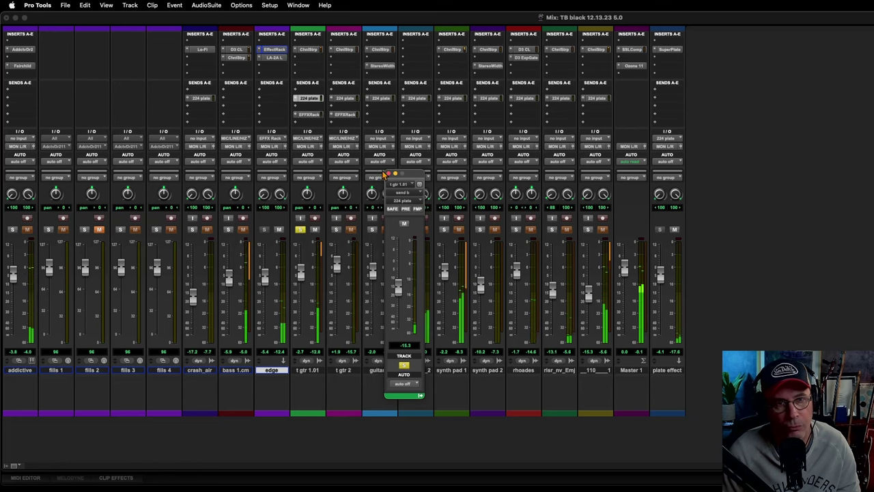
pyautogui.click(389, 175)
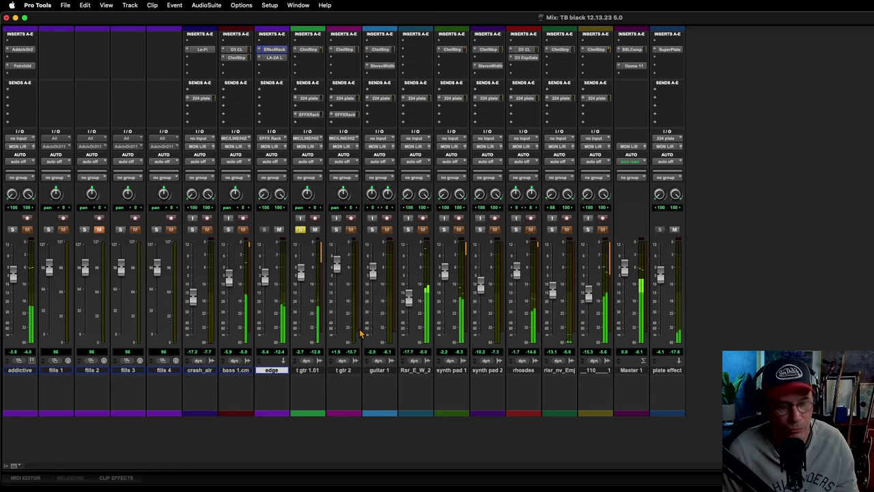
pyautogui.press('super+equal')
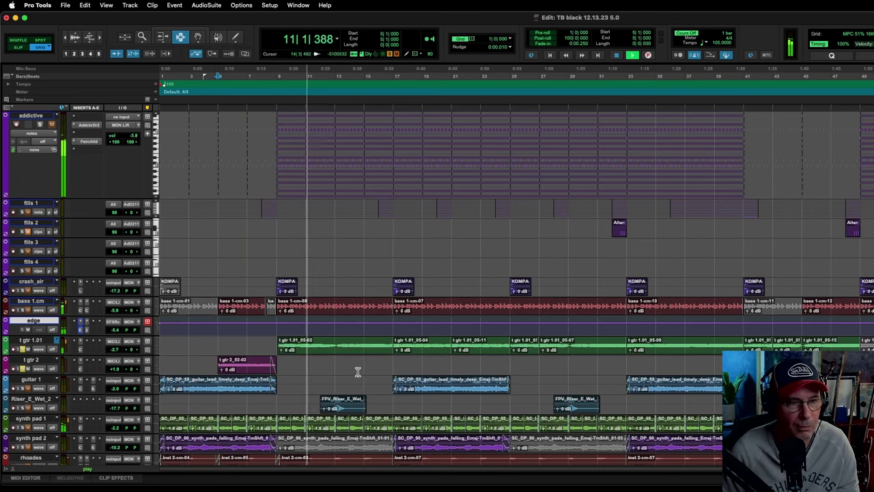
pyautogui.press('space')
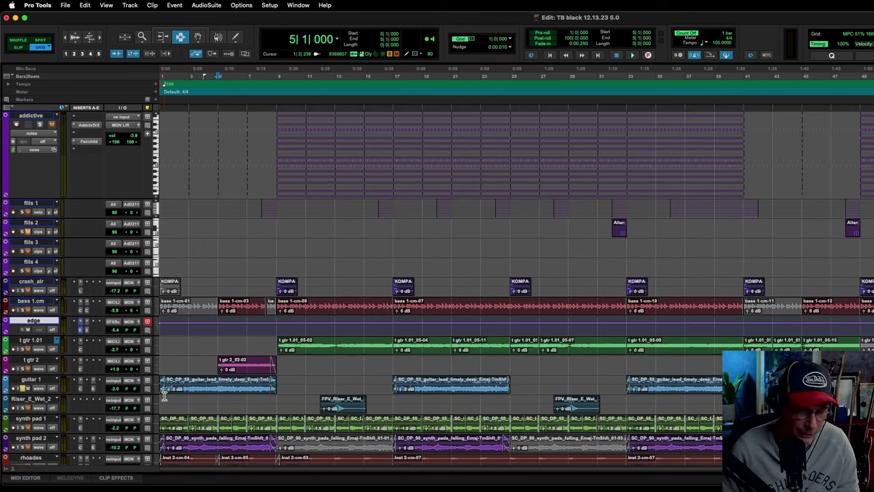
# Solo guitar 1, synth pad 1, synth pad 2 and rhoades in turn and listen to each from the start of the song.
pyautogui.press('Return')
pyautogui.press('space')
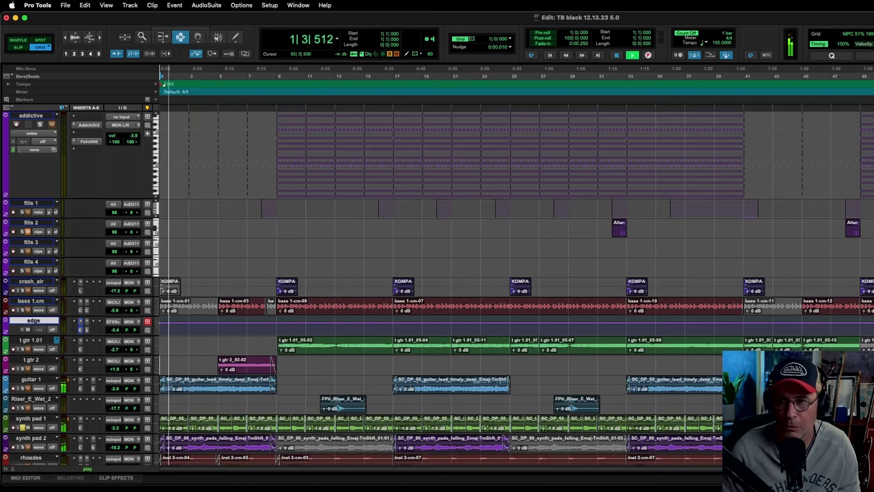
pyautogui.scroll(-5, 437, 287)
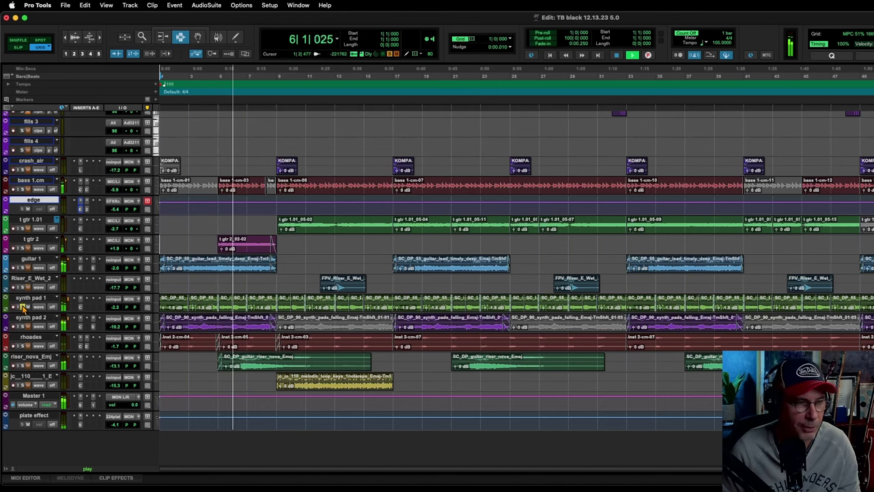
pyautogui.press('space')
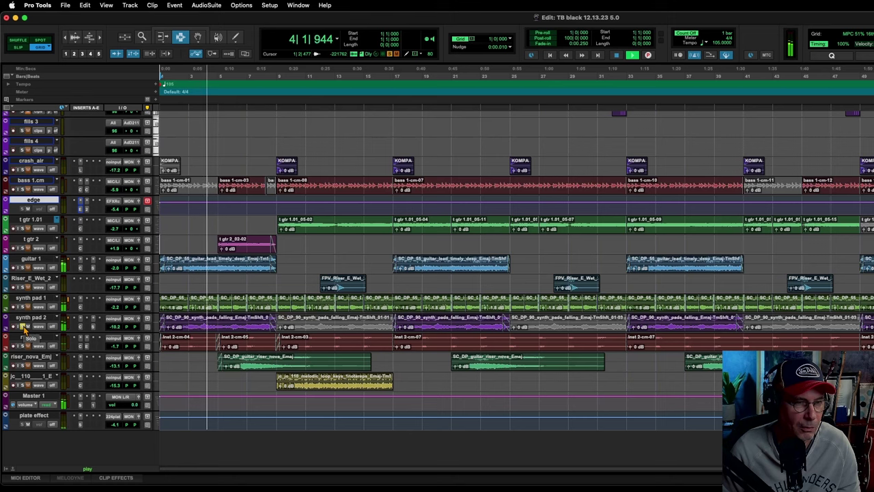
pyautogui.press('space')
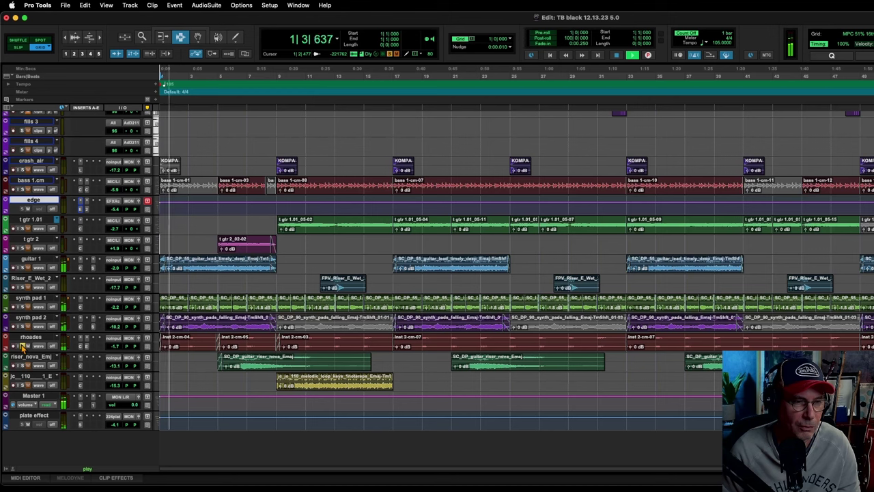
pyautogui.click(23, 346)
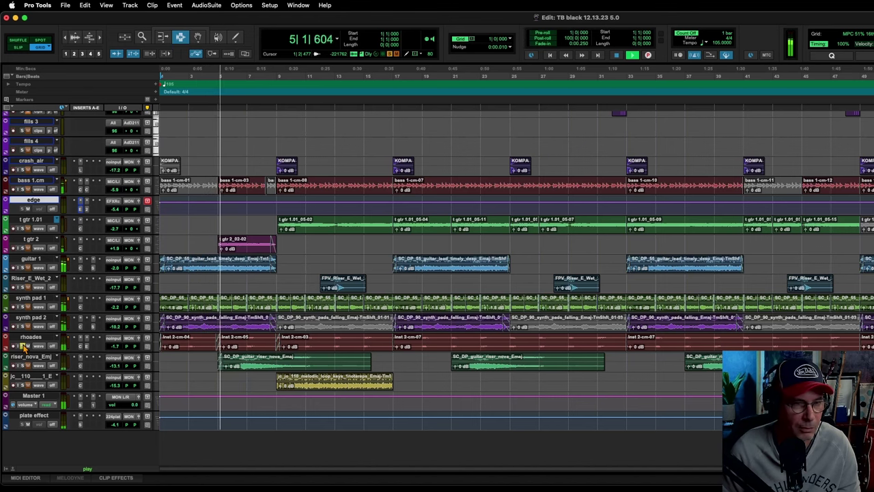
# Listen to the soloed riser_nova_Emj track from bar 5, and to the bass, guitars, synths and keys soloed together from bar 9.
pyautogui.press('space')
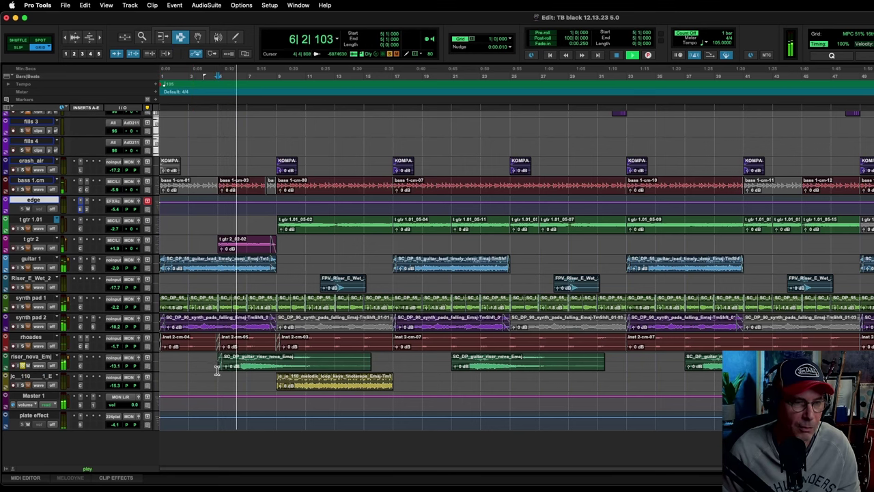
pyautogui.press('space')
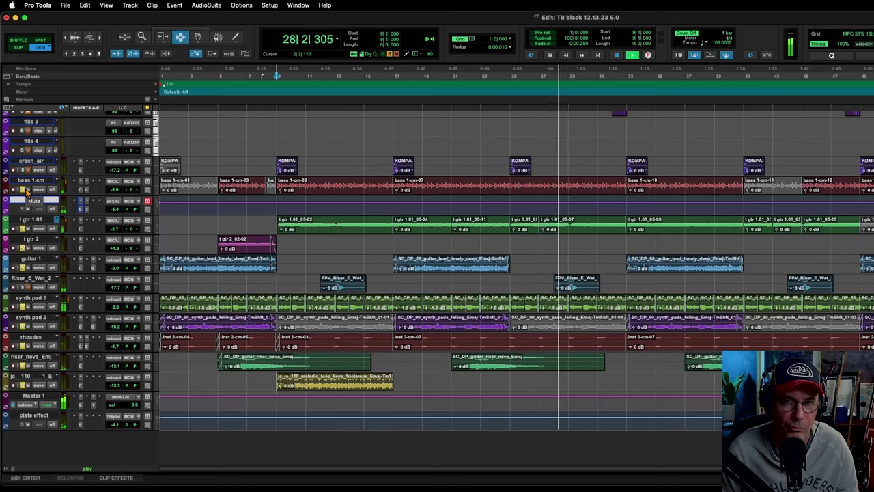
# Examine the Channel Strip settings on t gtr 1.01, t gtr 2, guitar 1 and synth pad 1 in the Mix window.
pyautogui.press('super+equal')
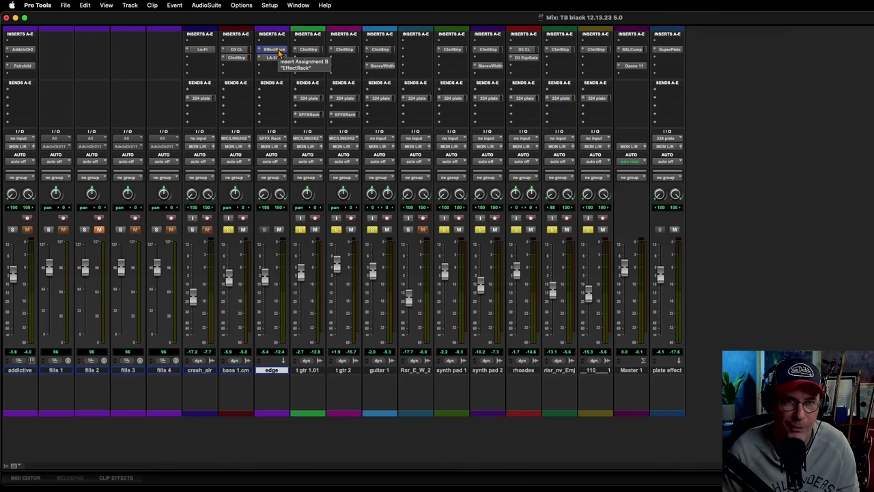
pyautogui.click(311, 50)
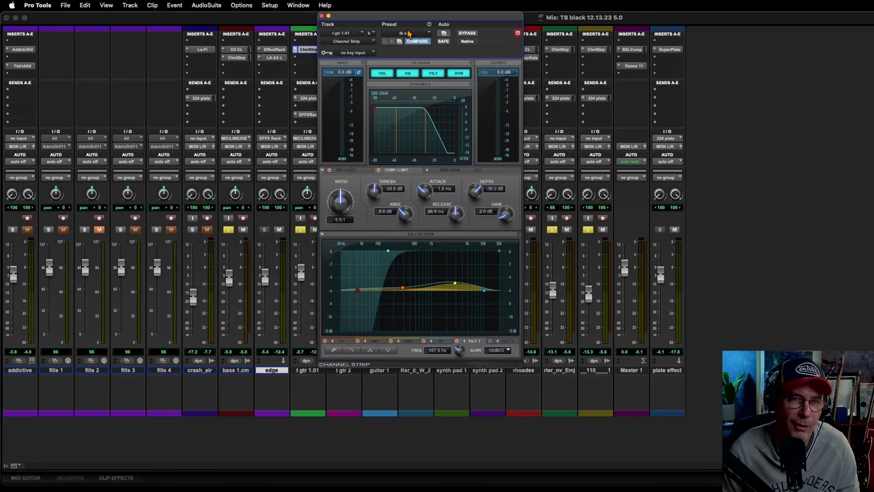
pyautogui.moveTo(427, 20); pyautogui.dragTo(456, 83)
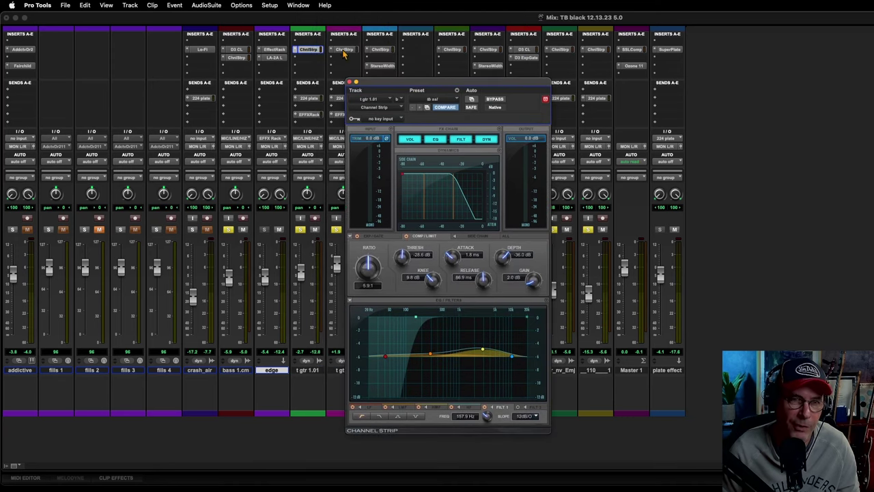
pyautogui.click(345, 52)
pyautogui.click(380, 50)
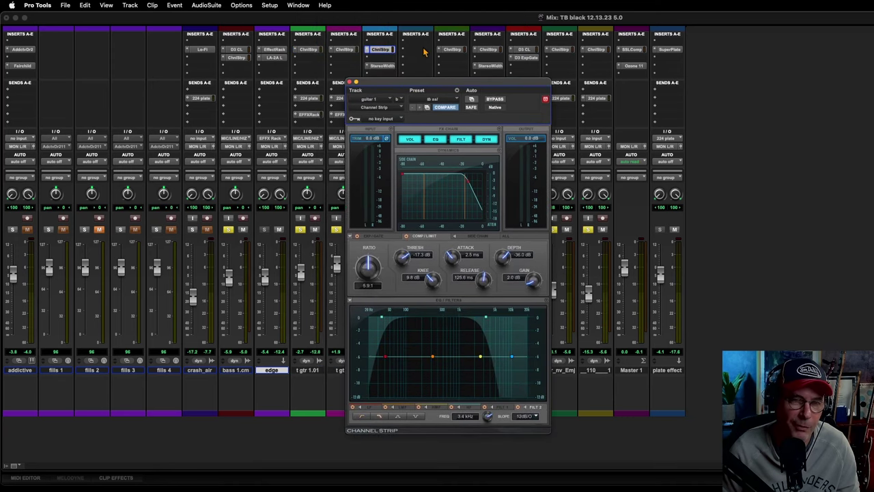
pyautogui.moveTo(401, 86); pyautogui.dragTo(239, 99)
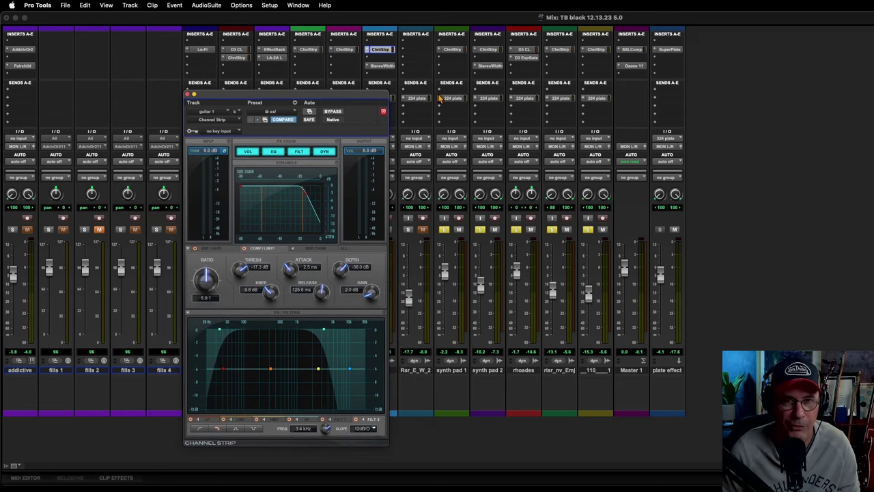
pyautogui.click(451, 50)
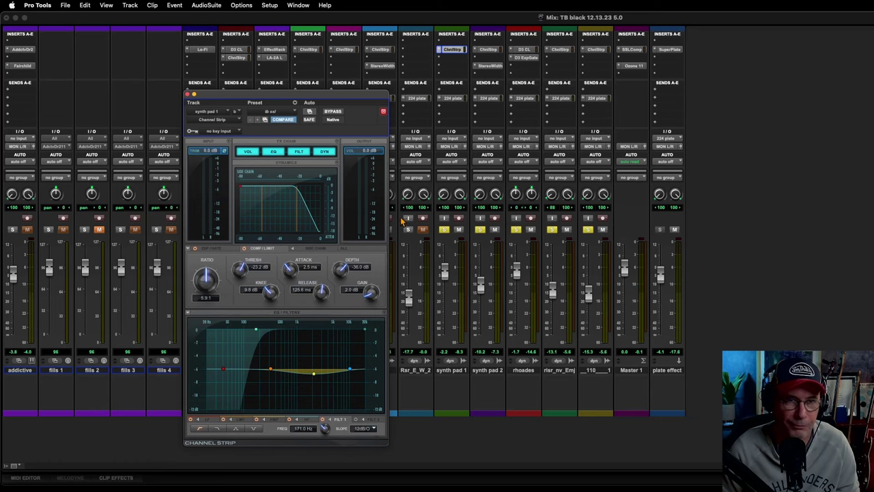
# Insert the stereo bx_console SSL 4000 E on synth pad 1 below its Channel Strip and examine the plug-in's controls.
pyautogui.click(440, 59)
pyautogui.moveTo(443, 60)
pyautogui.moveTo(573, 62)
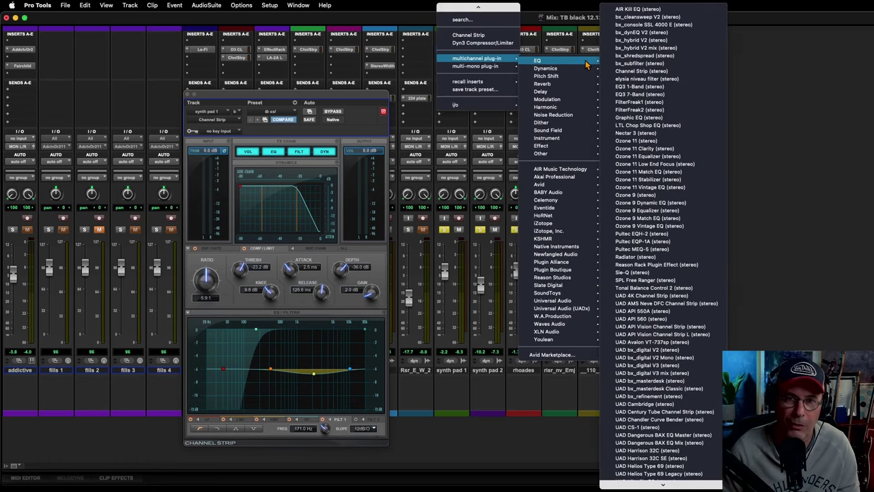
pyautogui.click(683, 26)
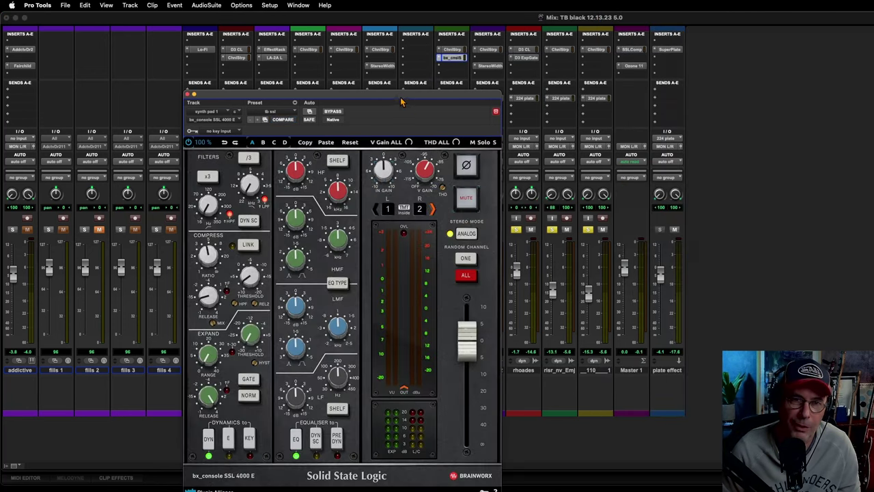
pyautogui.moveTo(401, 102); pyautogui.dragTo(691, 56)
pyautogui.moveTo(688, 71); pyautogui.dragTo(691, 73)
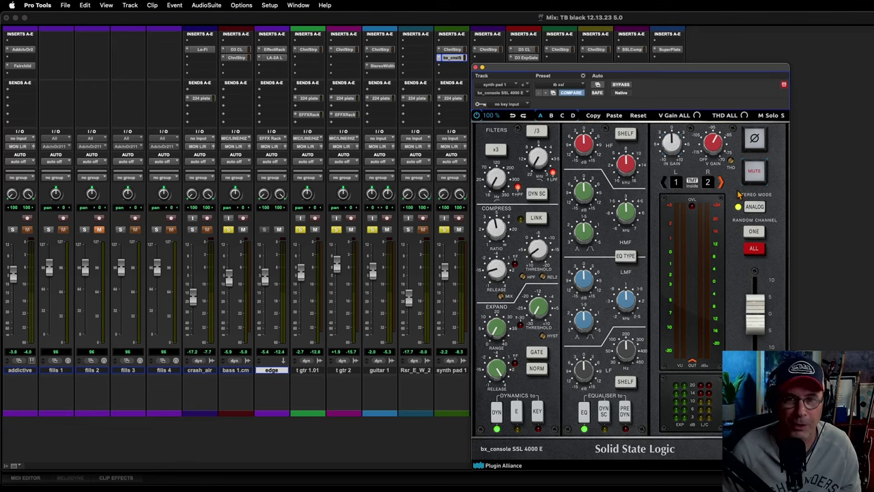
pyautogui.moveTo(677, 73); pyautogui.dragTo(675, 37)
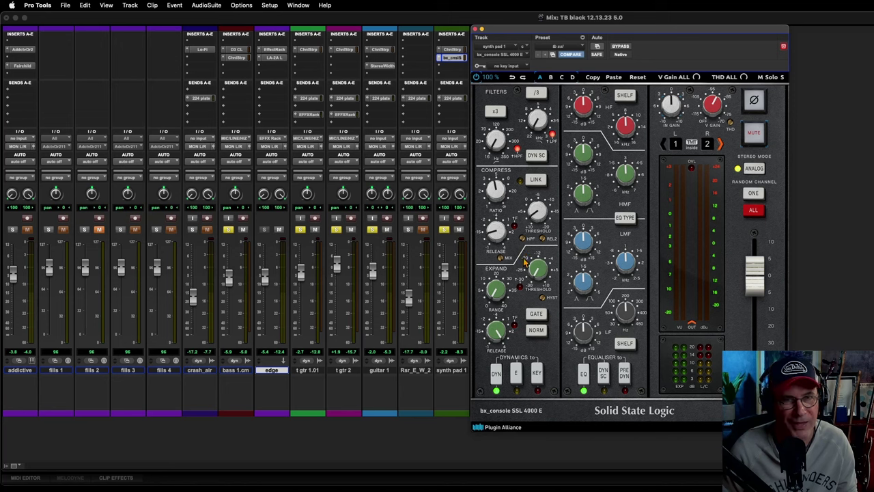
pyautogui.moveTo(628, 30); pyautogui.dragTo(261, 61)
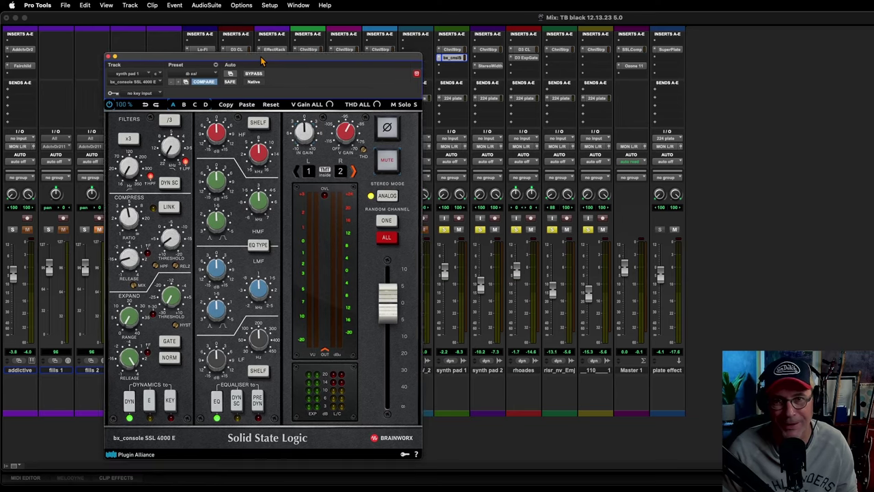
# Examine the SSLComp on Master 1, and the Dyn3 Expander/Gate and Compressor/Limiter on rhoades.
pyautogui.click(634, 50)
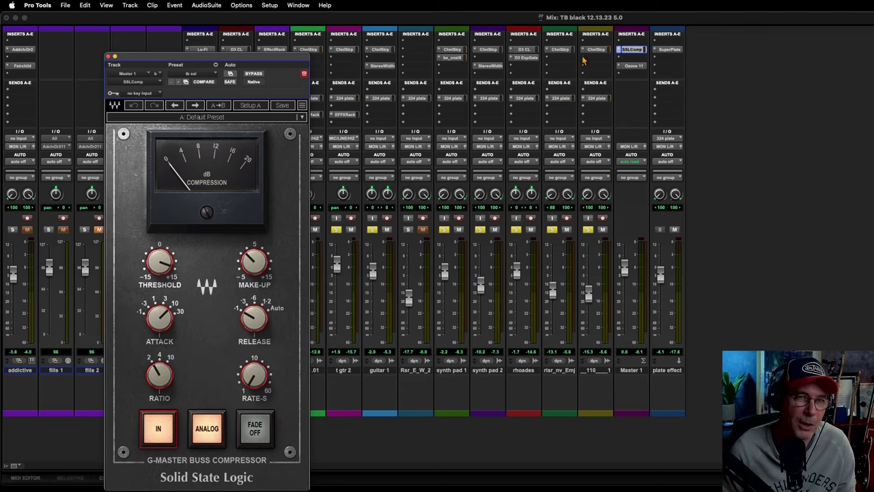
pyautogui.click(523, 58)
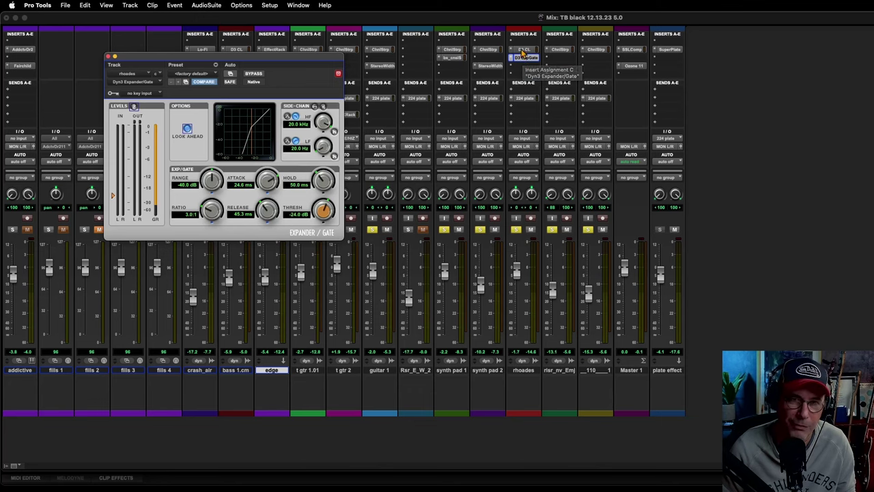
pyautogui.click(523, 49)
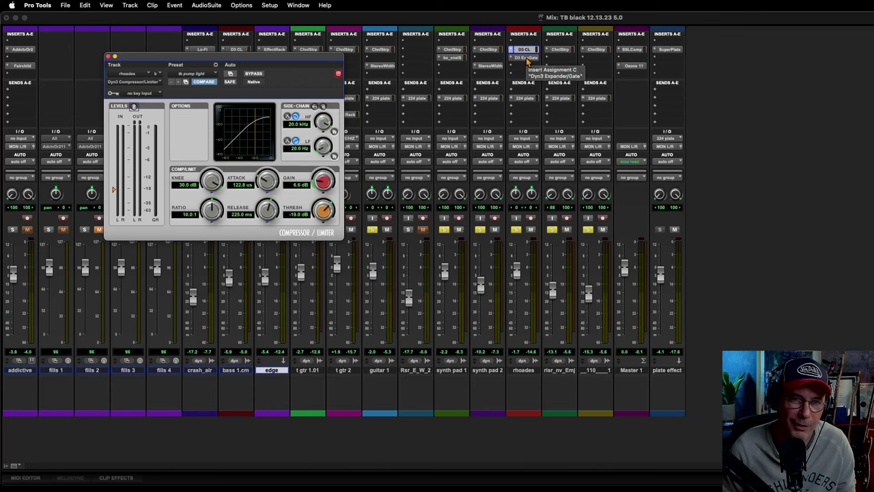
pyautogui.click(524, 58)
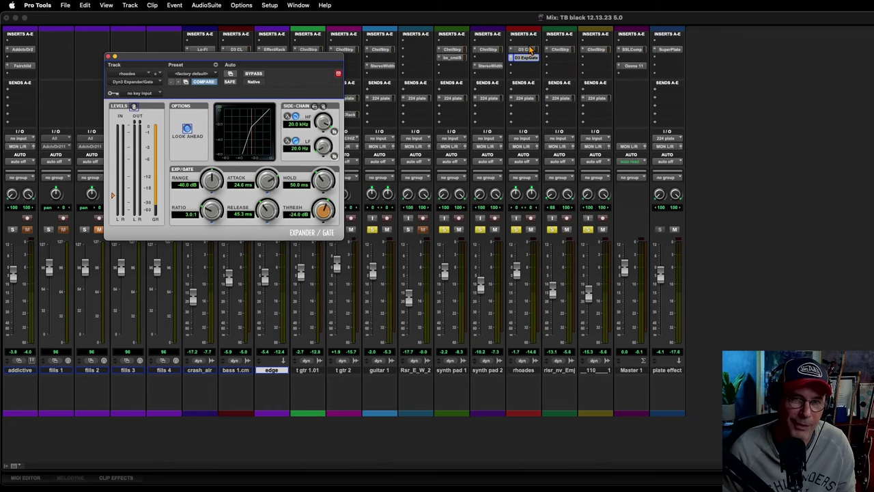
# Examine the Channel Strip and AIR Stereo Width on synth pad 2 and close the plug-in window.
pyautogui.click(487, 49)
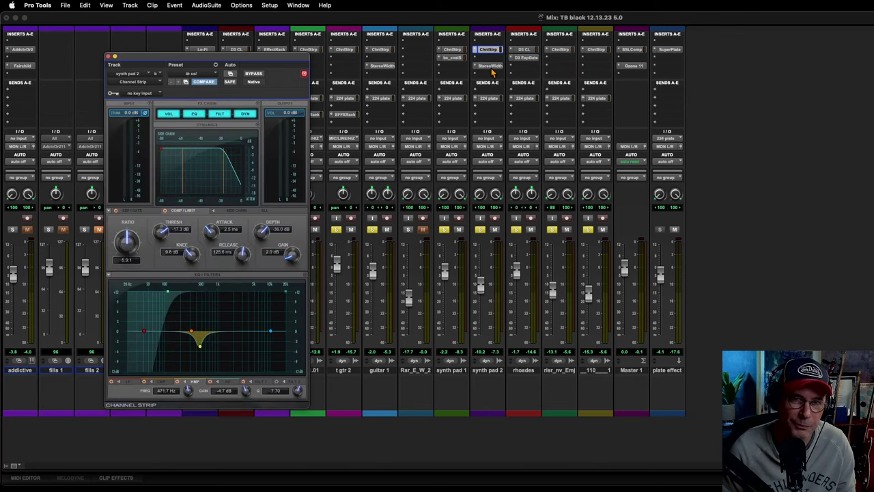
pyautogui.click(490, 66)
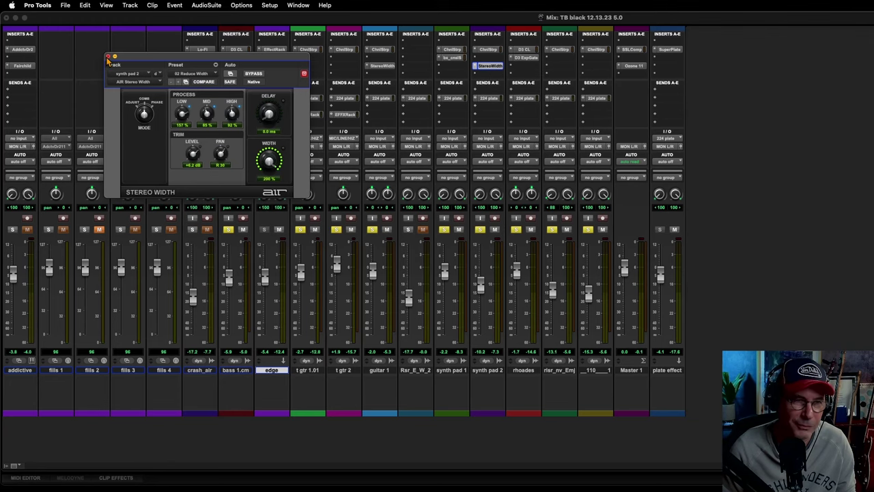
pyautogui.moveTo(161, 58); pyautogui.dragTo(180, 82)
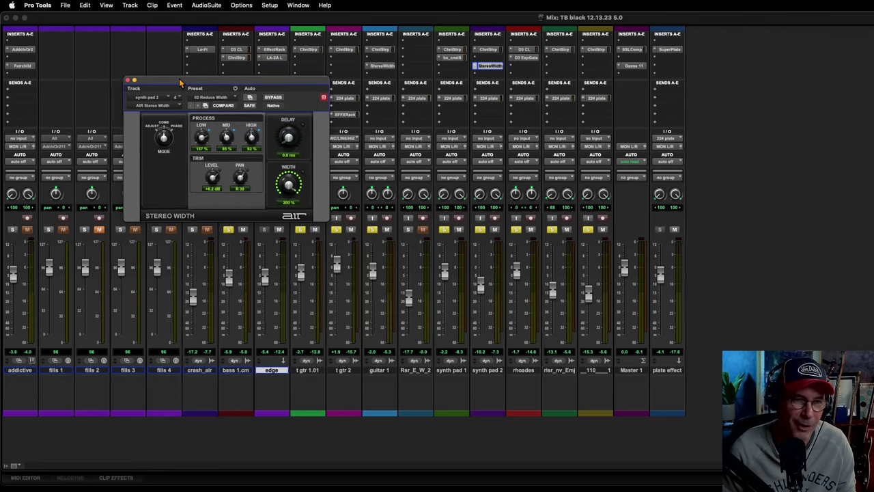
pyautogui.click(128, 80)
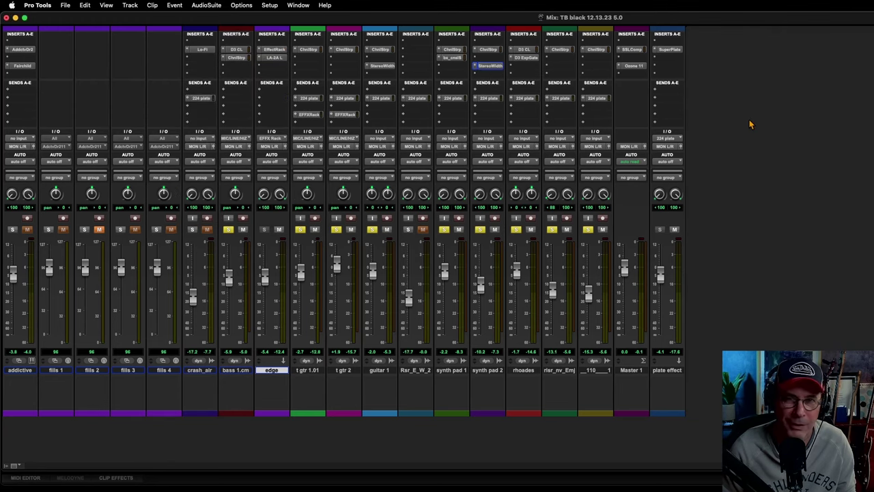
# Remove the bx_console SSL 4000 E insert from synth pad 1 and close the empty plug-in window.
pyautogui.click(448, 58)
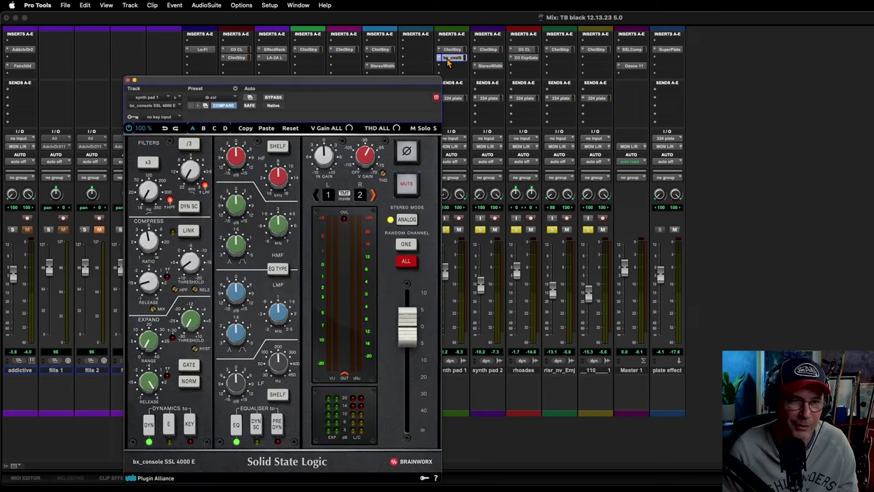
pyautogui.click(439, 59)
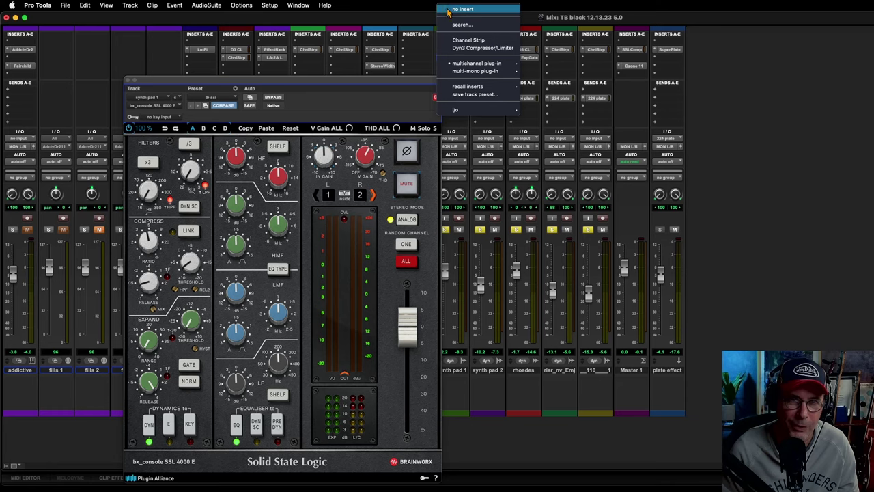
pyautogui.click(461, 9)
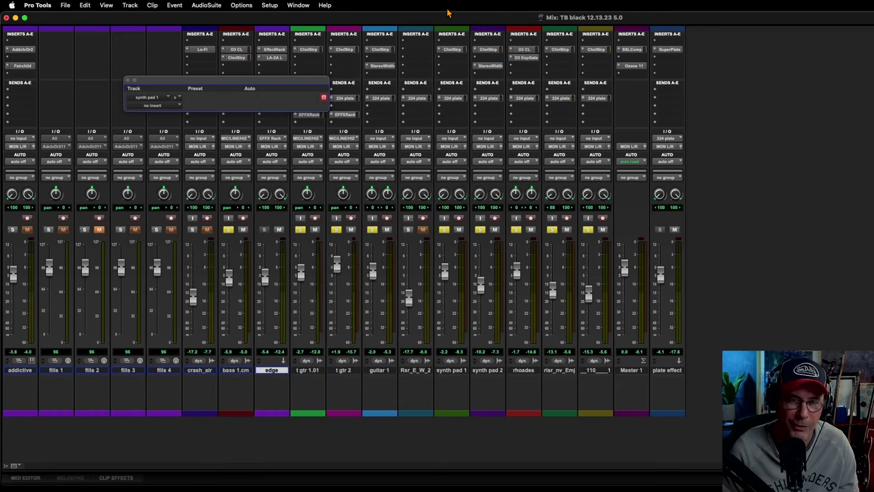
pyautogui.click(128, 80)
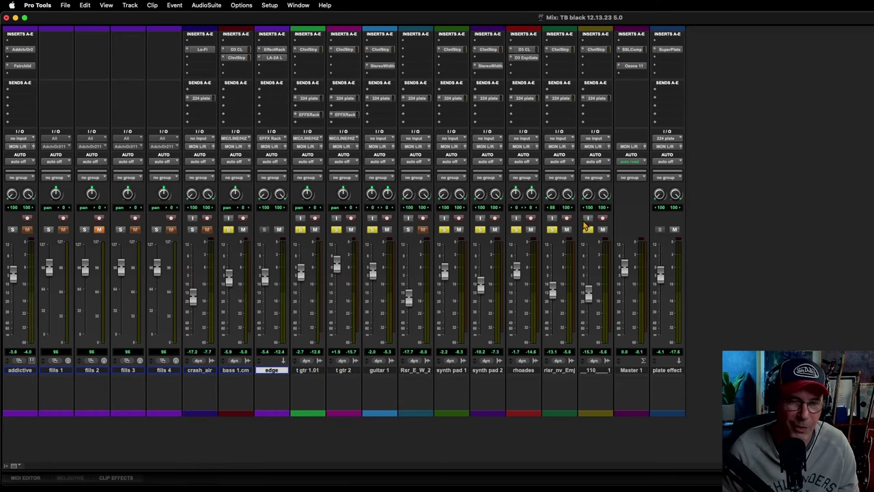
# Listen to the full mix from the start with no tracks soloed, checking the Mix window meters and the drum tracks in the Edit window.
pyautogui.press('super+equal')
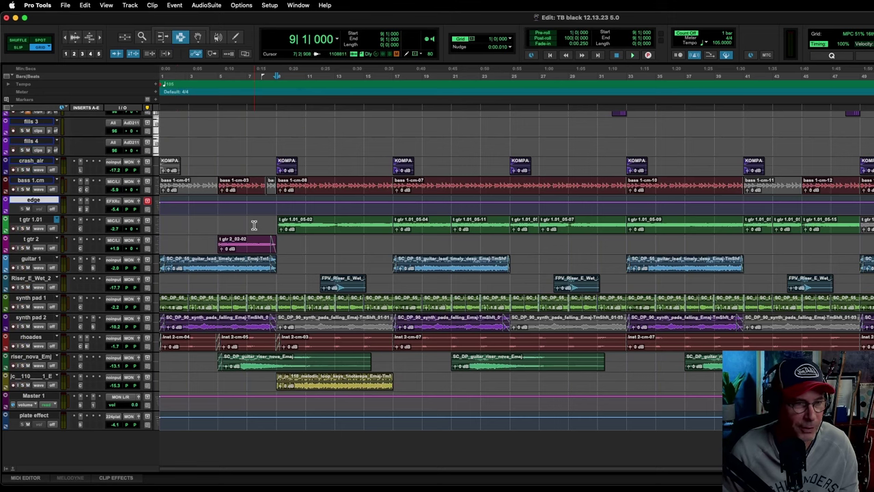
pyautogui.press('Return')
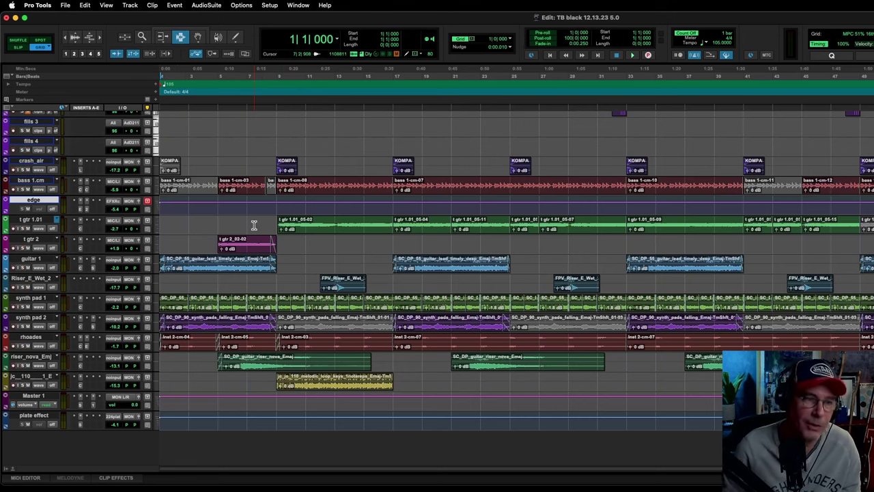
pyautogui.press('space')
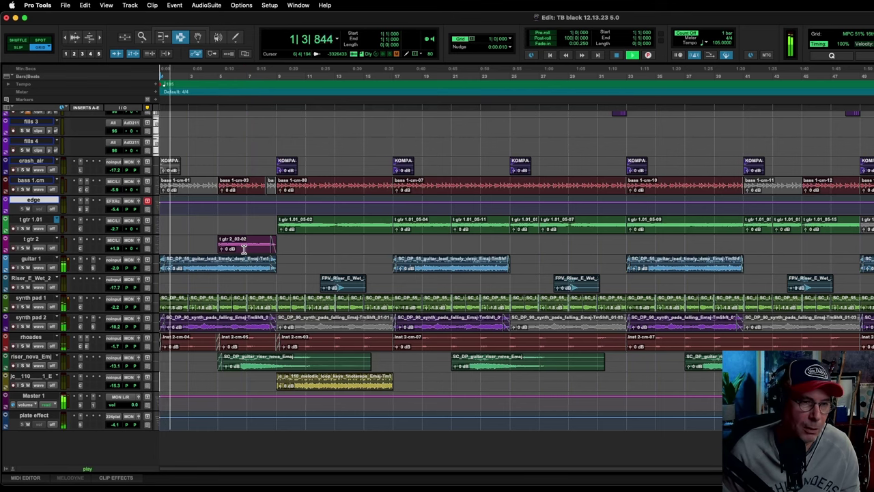
pyautogui.press('super+equal')
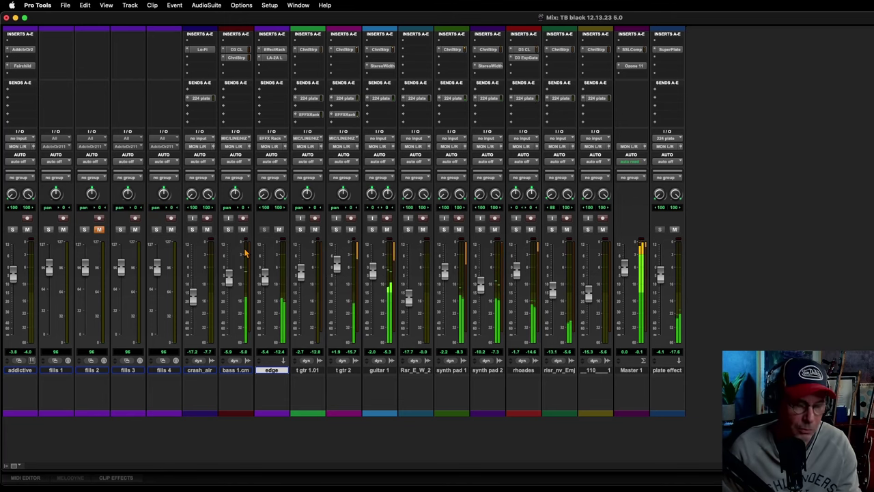
pyautogui.press('super+equal')
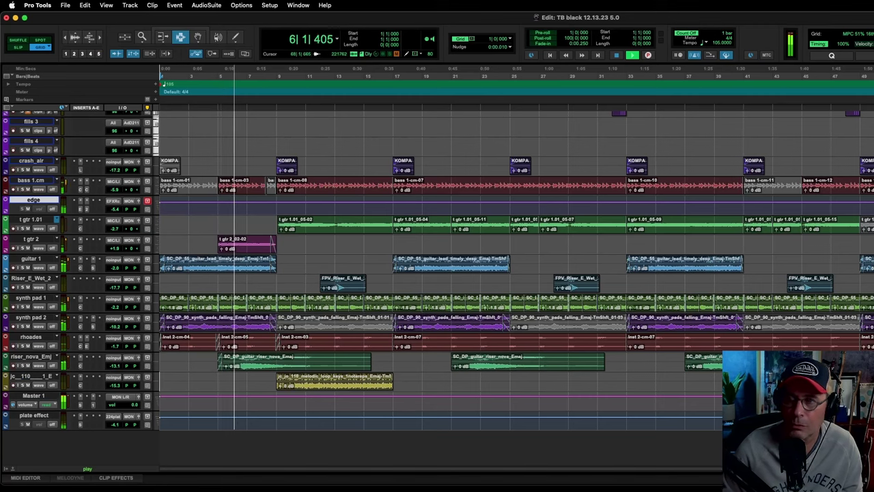
pyautogui.scroll(1, 437, 274)
pyautogui.scroll(4, 249, 164)
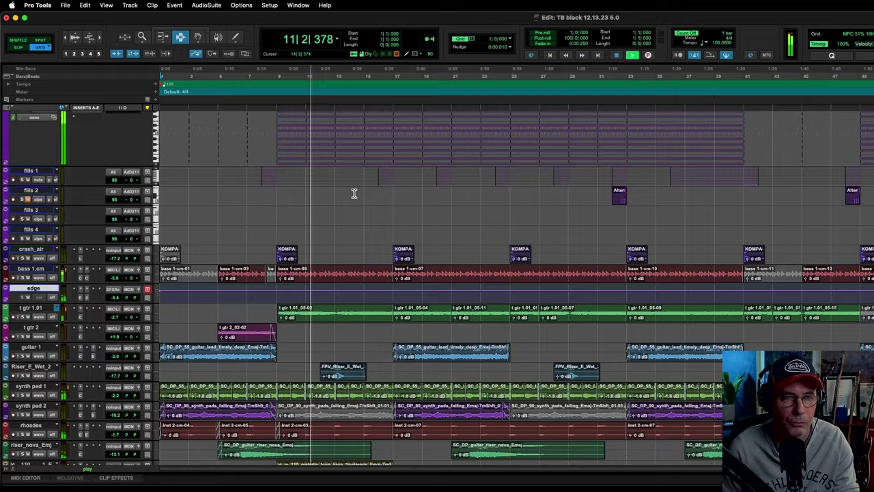
# Examine the drum kit pieces in Addictive Drums 2 on the addictive track during playback and close the plug-in.
pyautogui.press('super+equal')
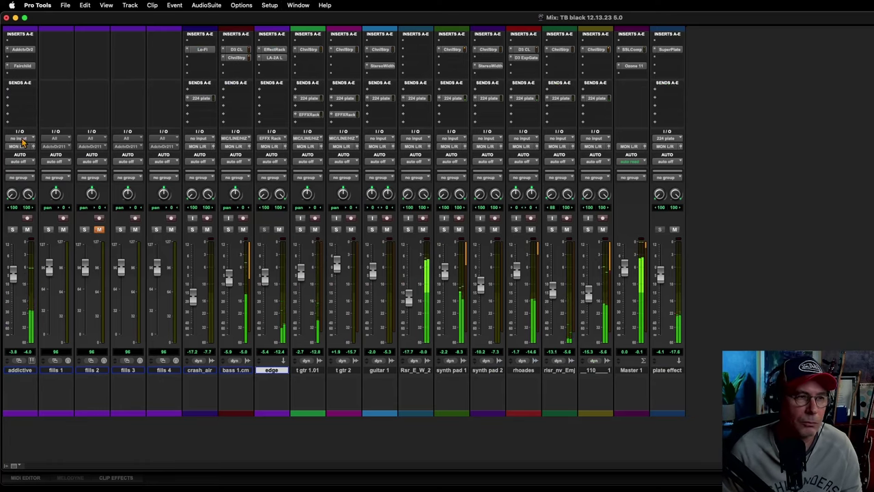
pyautogui.click(21, 49)
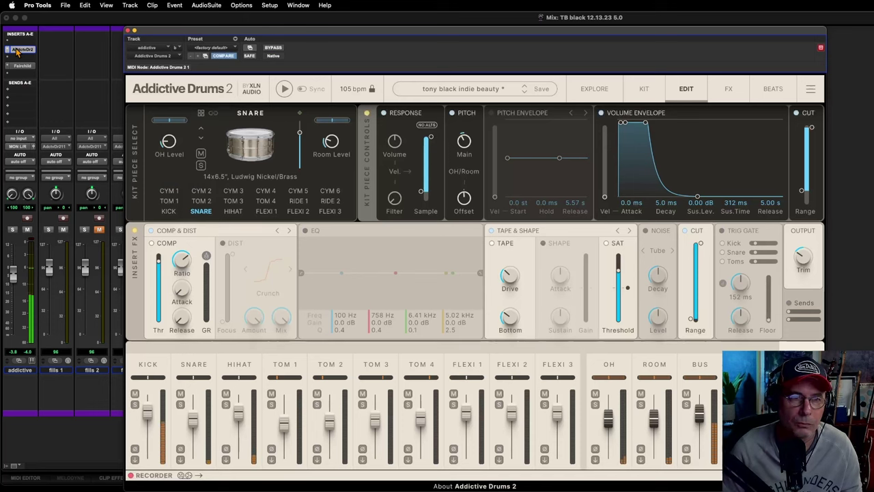
pyautogui.click(652, 90)
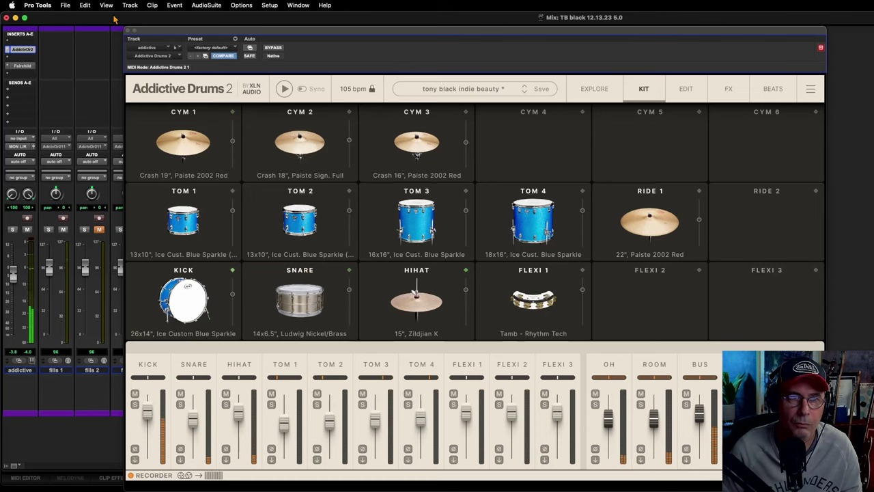
pyautogui.click(130, 31)
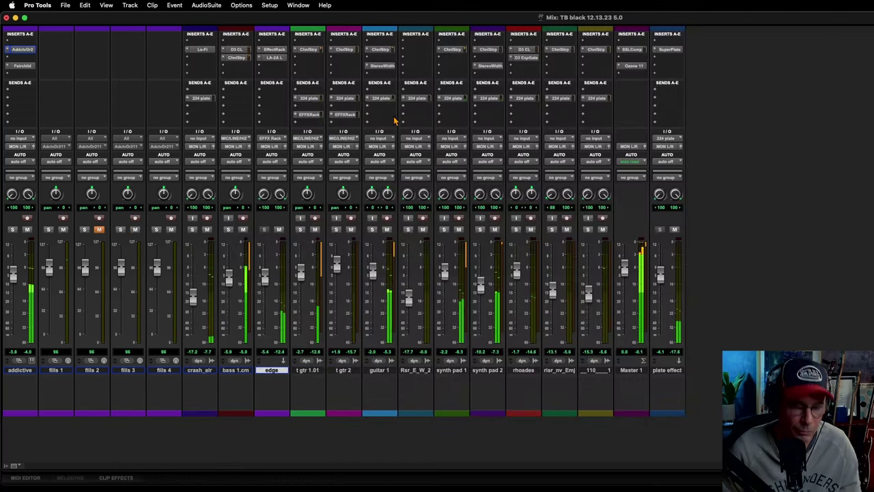
# Listen to the rest of the arrangement up to bar 44 while alternating between the Edit and Mix windows, and stop playback.
pyautogui.press('super+equal')
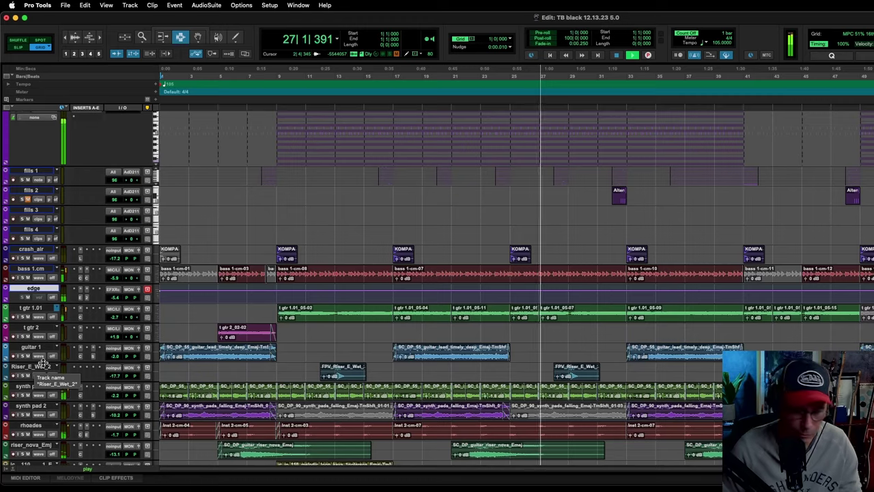
pyautogui.press('super+equal')
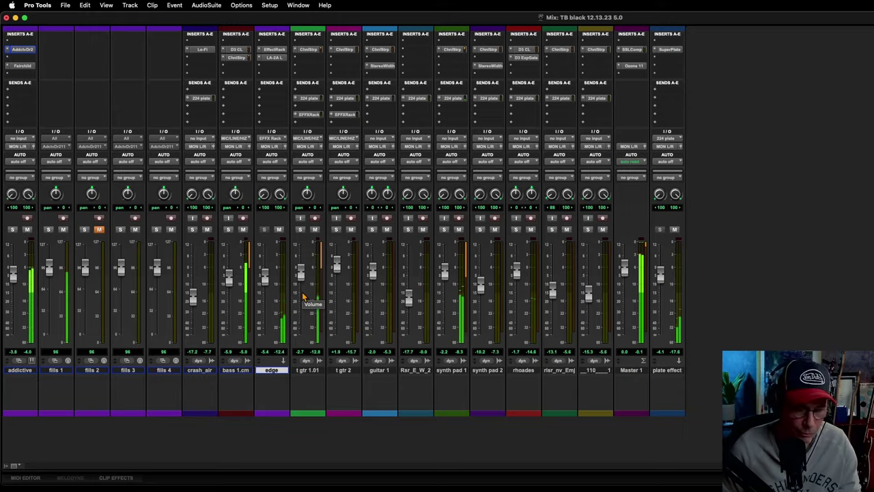
pyautogui.press('super+equal')
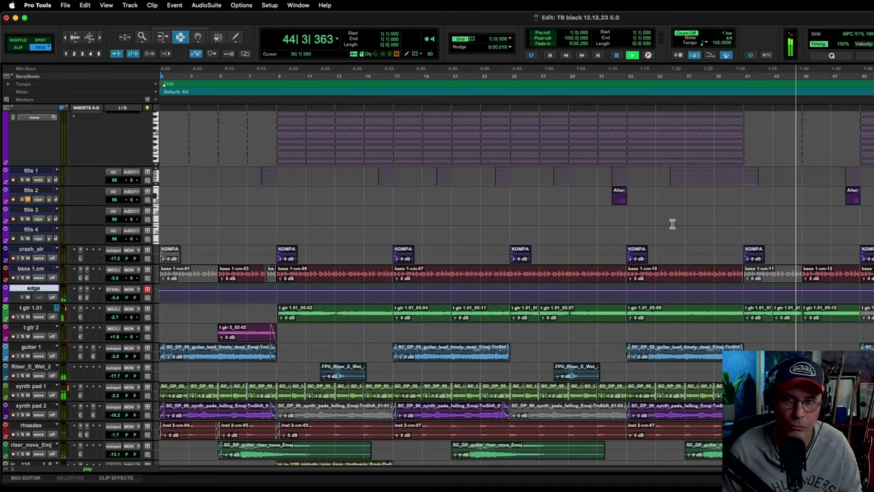
pyautogui.press('space')
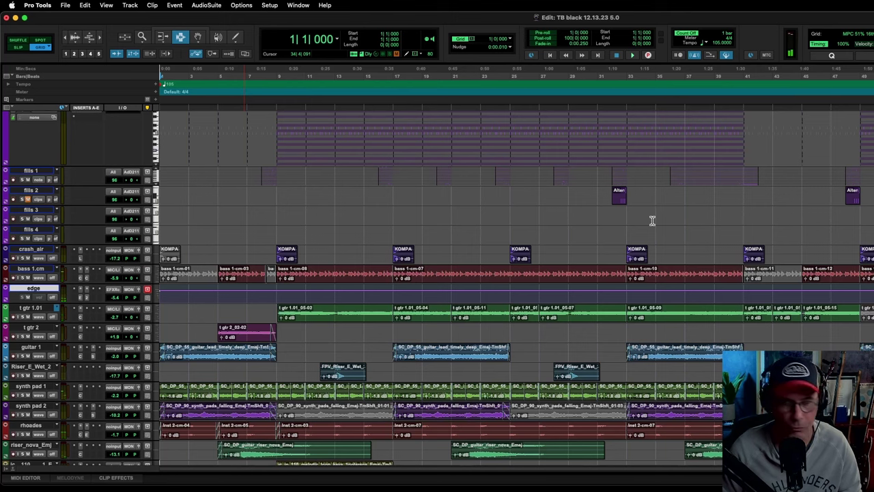